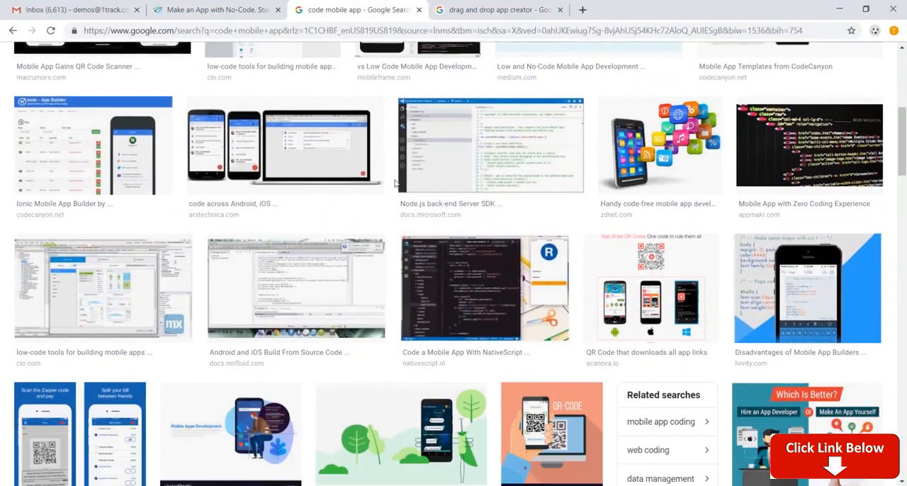
# Step: Look through the Google image results for "code mobile app" and "drag and drop app creator"
pyautogui.scroll(4, 390, 186)
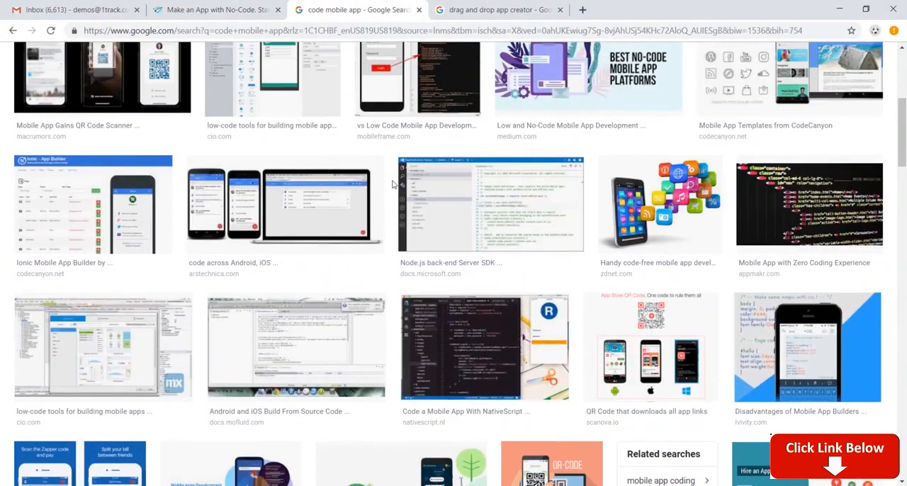
pyautogui.hotkey('ctrl', 'Tab')
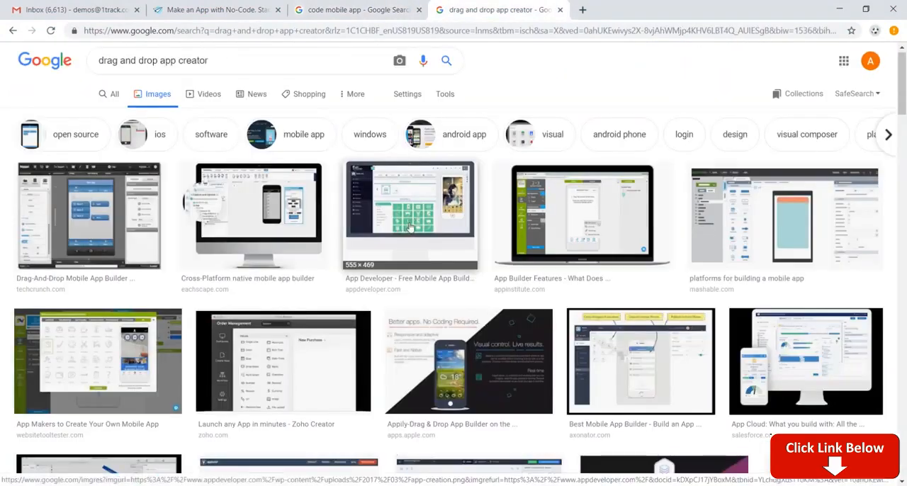
pyautogui.scroll(-1, 409, 227)
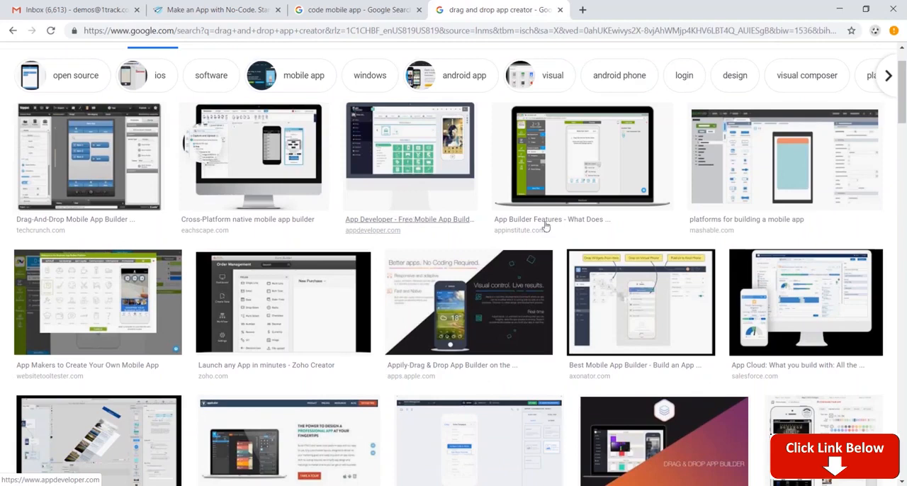
# Step: Switch to the AppSheet site and review its Platform page, including the app-building steps and supported cloud data sources
pyautogui.click(220, 9)
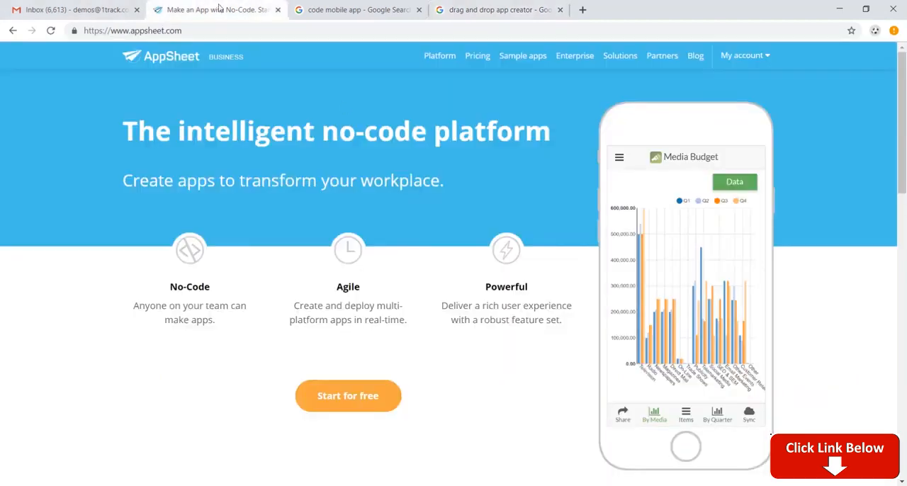
pyautogui.click(440, 56)
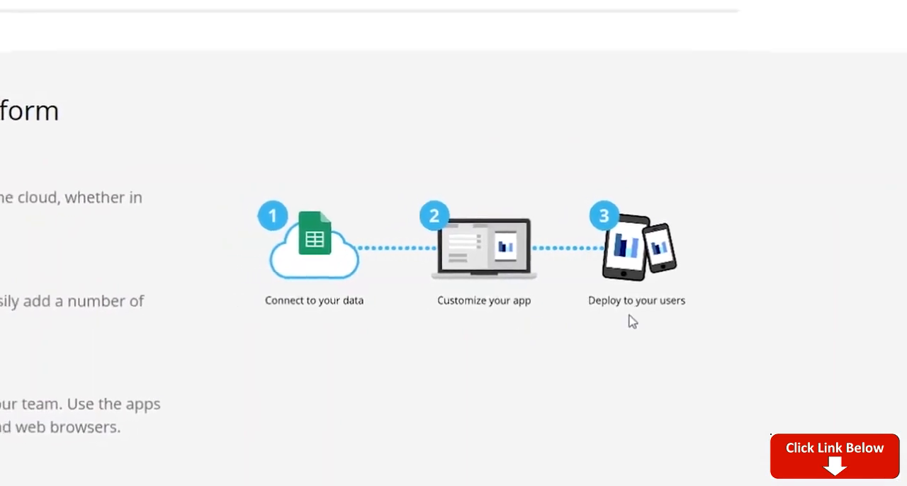
pyautogui.scroll(-2, 584, 298)
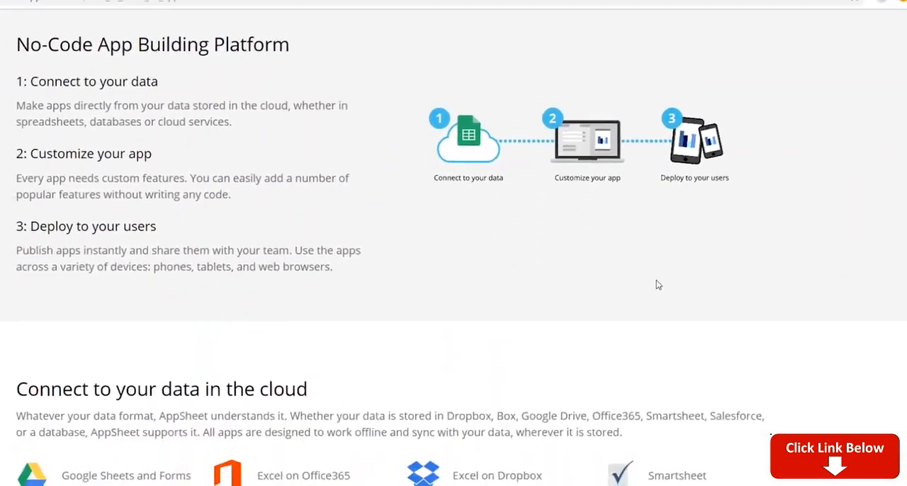
pyautogui.scroll(-3, 656, 285)
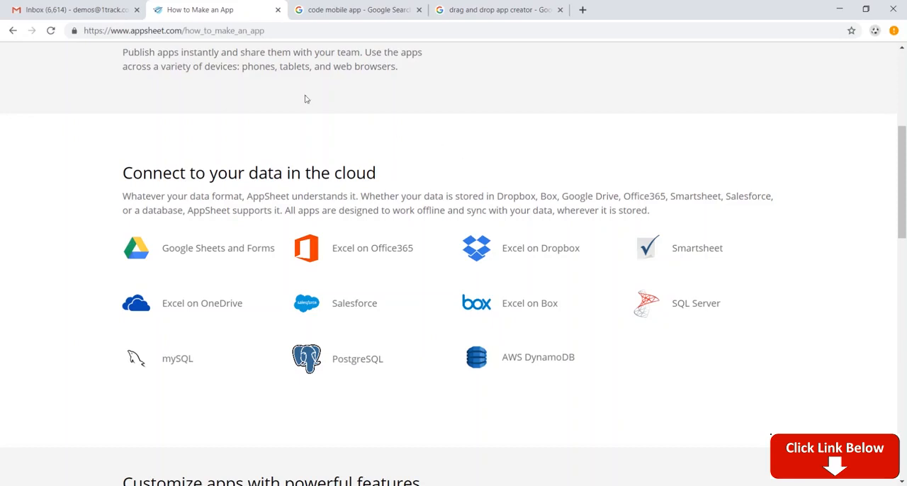
# Step: Go from Gmail to Google Drive and create a new blank Google Sheets spreadsheet
pyautogui.click(75, 10)
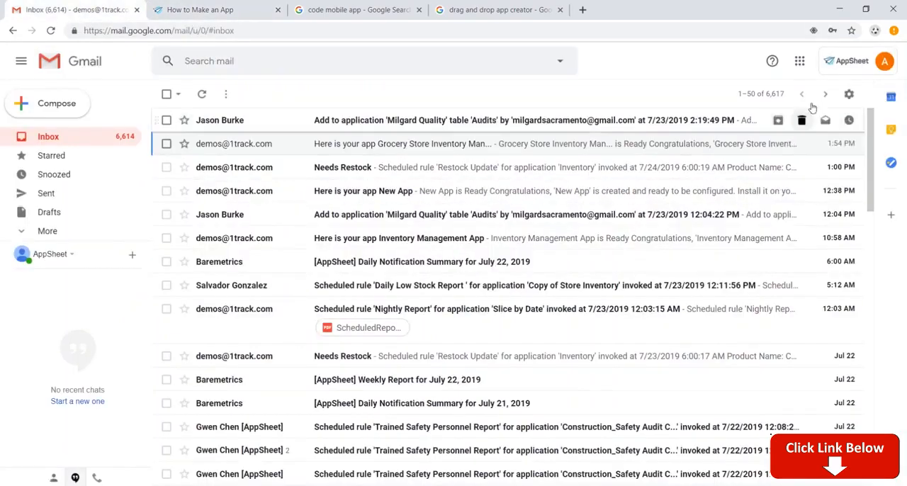
pyautogui.click(799, 62)
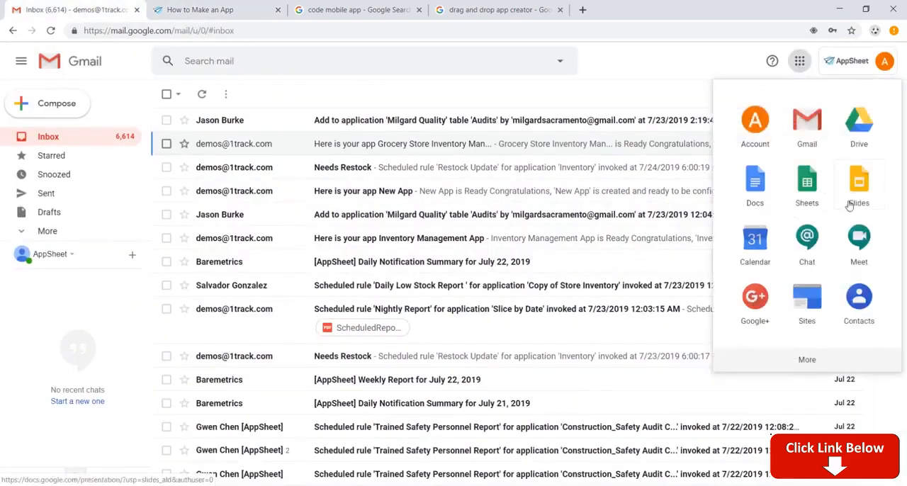
pyautogui.click(858, 131)
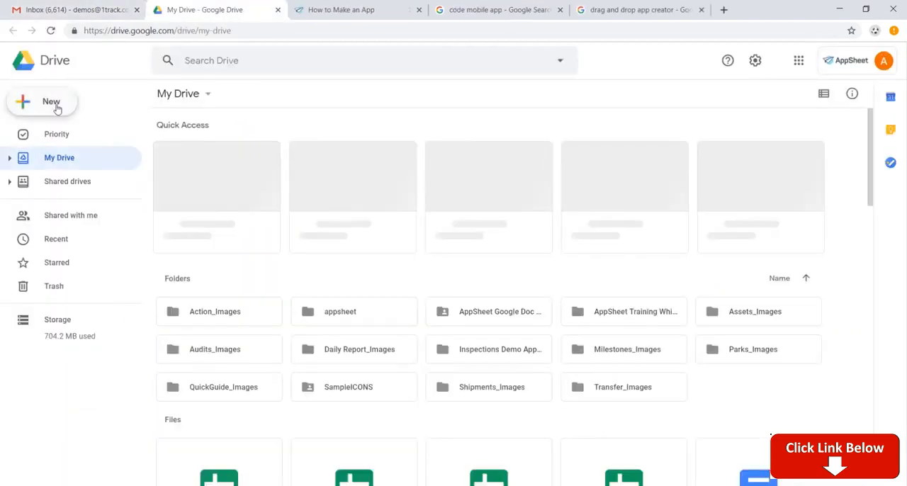
pyautogui.click(57, 106)
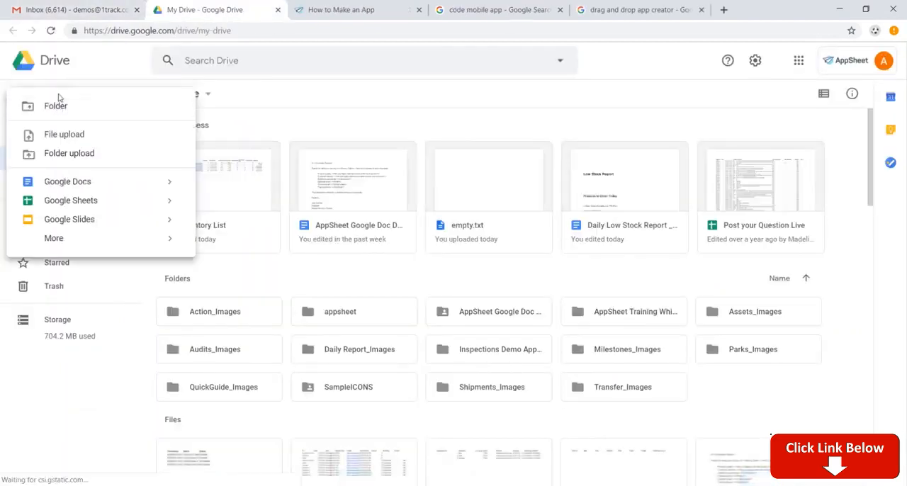
pyautogui.click(101, 204)
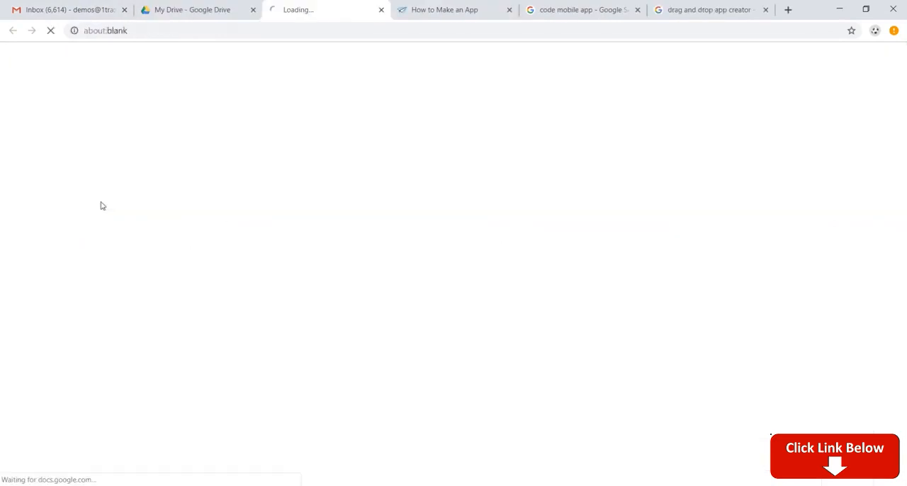
# Step: Rename the untitled spreadsheet as Inventory Management
pyautogui.click(123, 56)
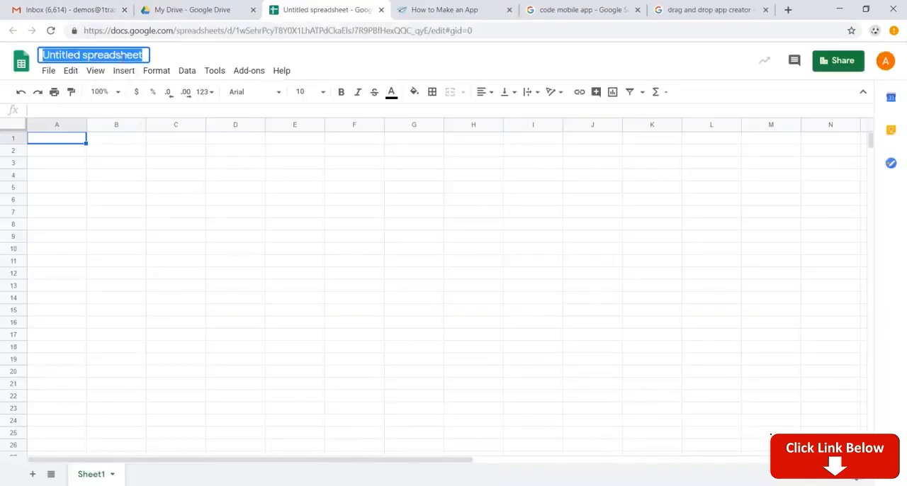
pyautogui.write('Inventory Manag')
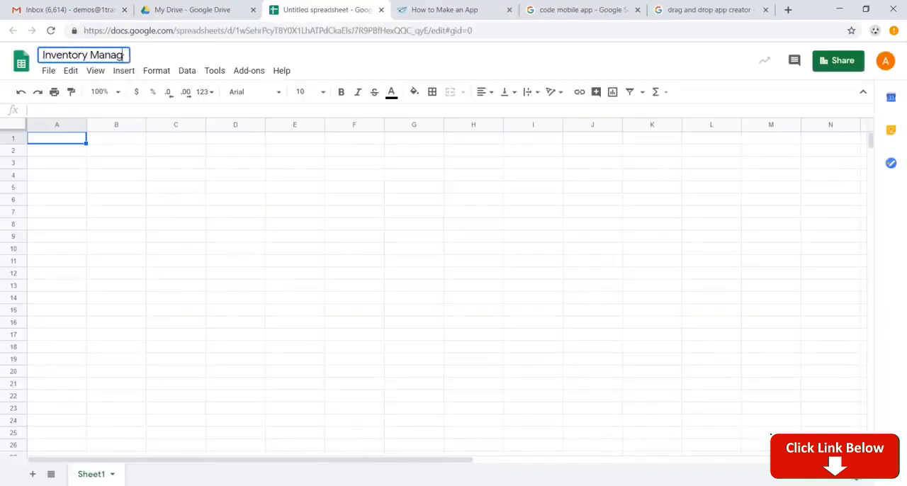
pyautogui.write('ement')
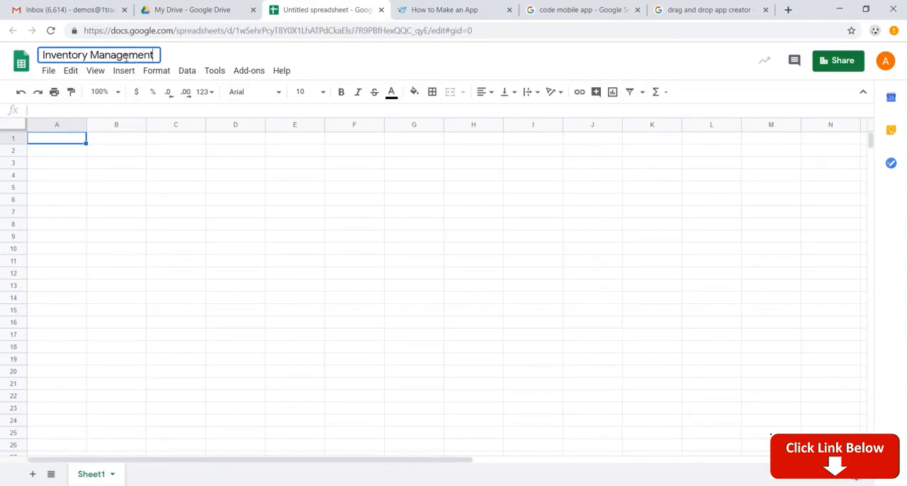
# Step: Enter the column headers Name, Category, Image, Available and Time Checked in cells A1 to E1
pyautogui.click(68, 141)
pyautogui.write('Name')
pyautogui.press('Tab')
pyautogui.write('Category')
pyautogui.press('Tab')
pyautogui.write('Image')
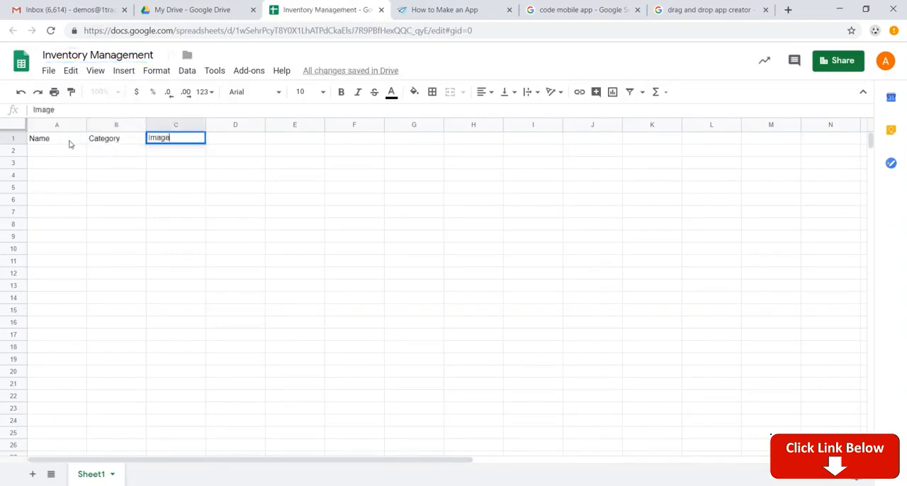
pyautogui.press('Tab')
pyautogui.write('Available')
pyautogui.press('Tab')
pyautogui.write('Time Checked')
# Step: Continue the header row in cells F1 to I1 with Unit Price, Inventory alue, Order Quantity and Barcode
pyautogui.press('Tab')
pyautogui.write('Unit Price')
pyautogui.press('Tab')
pyautogui.write('Inventory ')
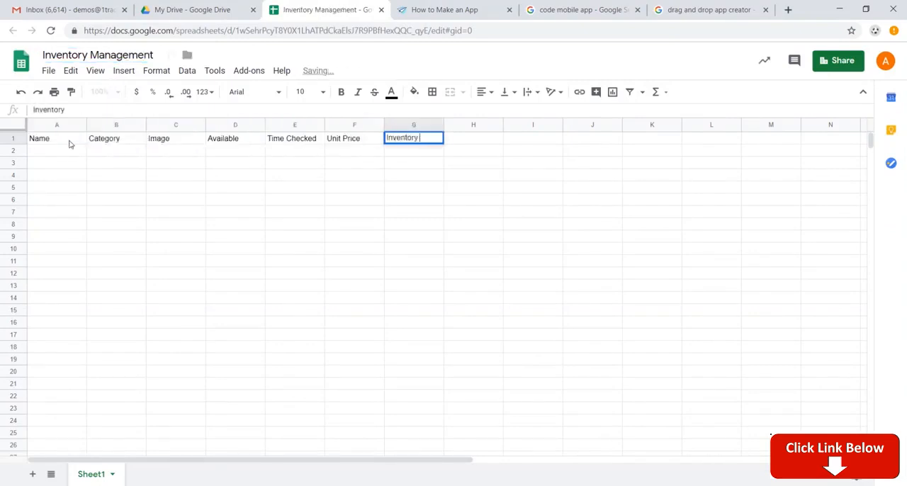
pyautogui.write('alue')
pyautogui.press('Tab')
pyautogui.write('Order Quantity')
pyautogui.press('Tab')
pyautogui.write('Barcode')
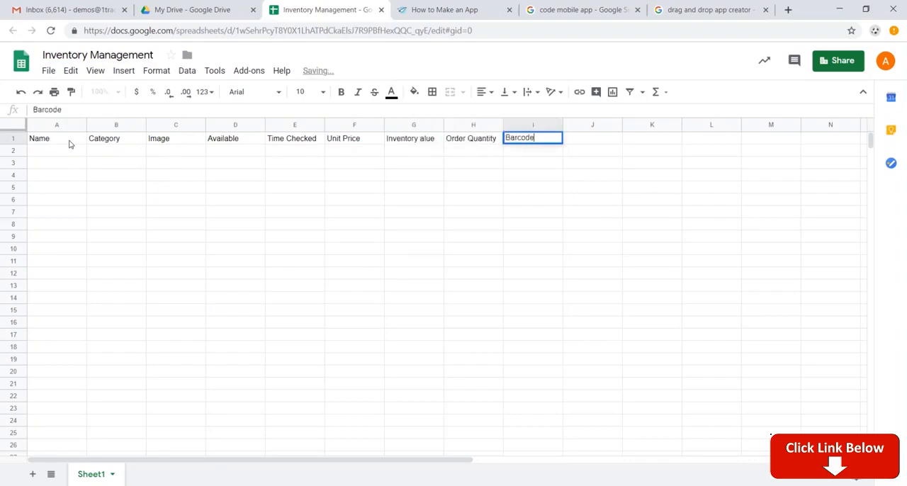
pyautogui.press('Return')
# Step: Paste the copied sample inventory records below the headers, starting in cell A2
pyautogui.click(70, 143)
pyautogui.hotkey('ctrl', 'shift', 'Right')
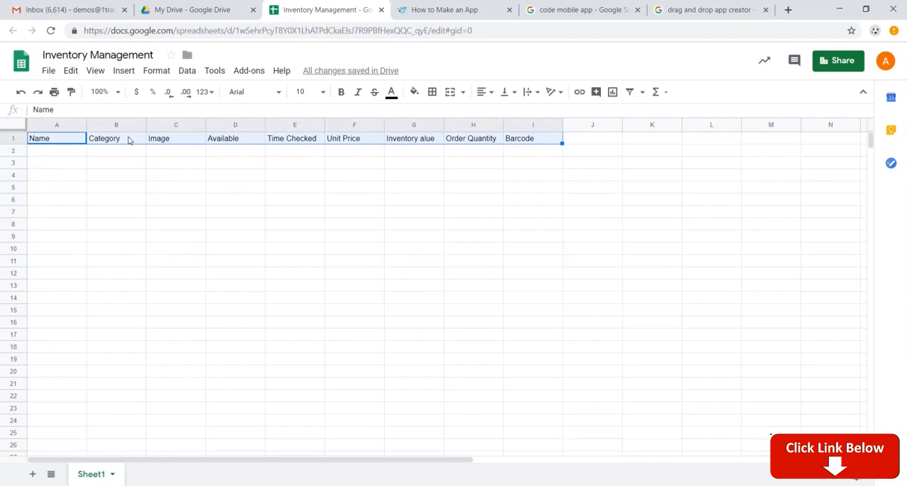
pyautogui.click(74, 152)
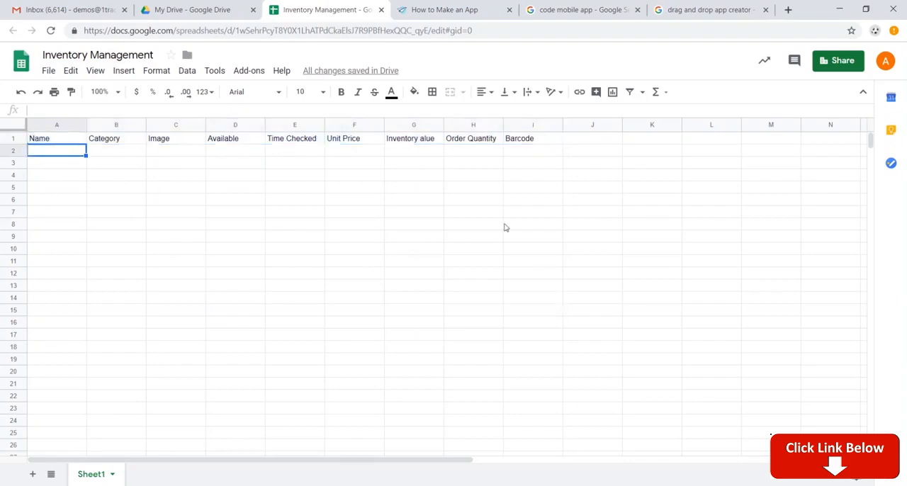
pyautogui.hotkey('alt', 'Tab')
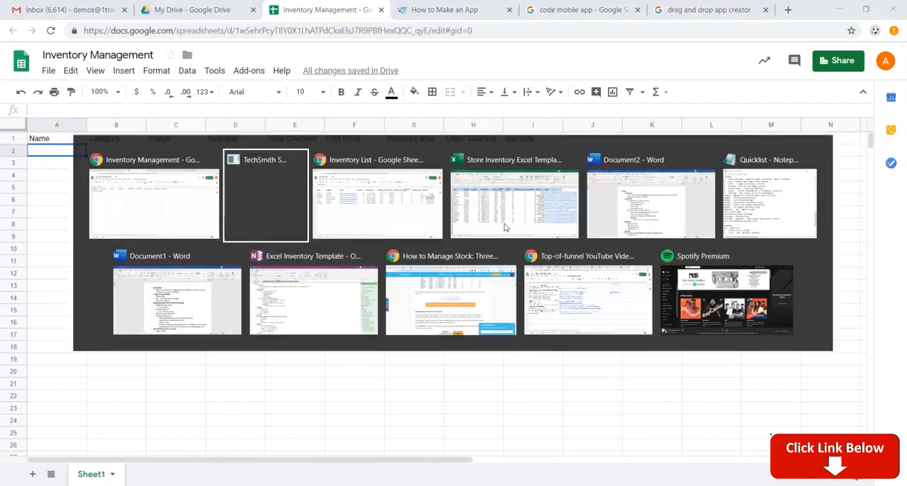
pyautogui.hotkey('ctrl', 'v')
pyautogui.click(343, 182)
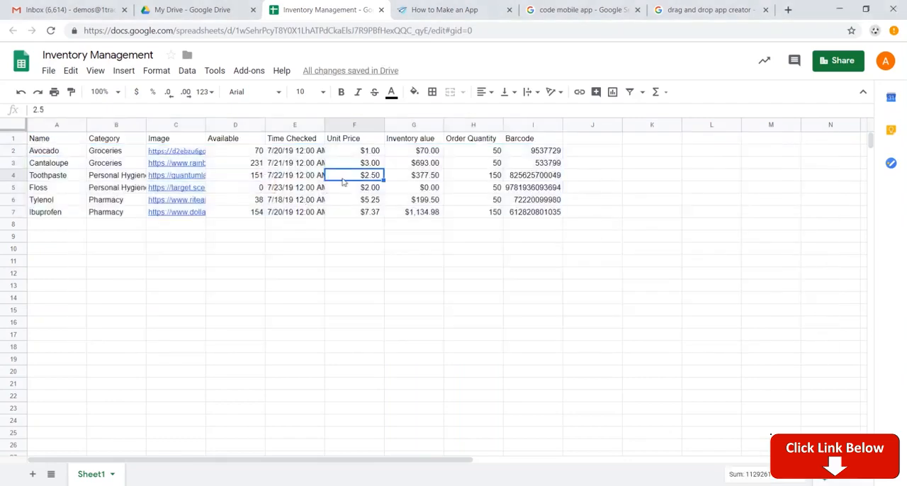
# Step: Examine the Avocado record cell by cell, from its name and image link to the Time Checked and inventory value formulas
pyautogui.click(56, 151)
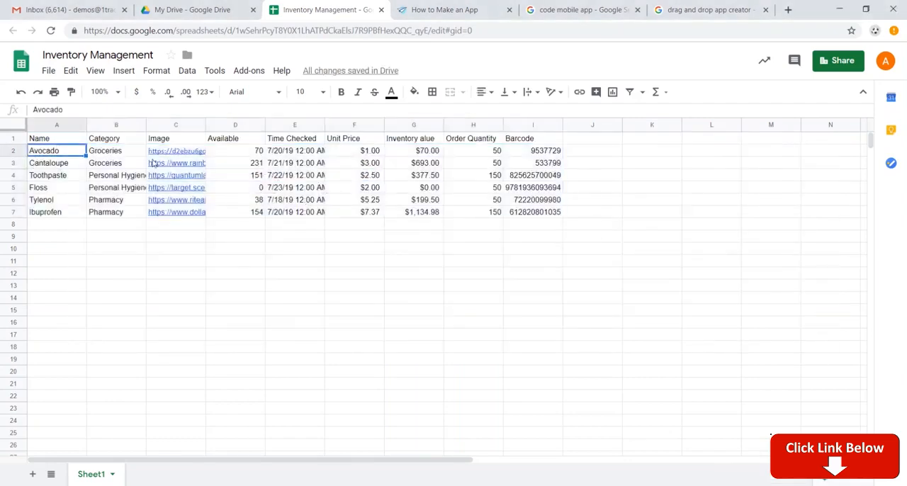
pyautogui.press('Right')
pyautogui.press('Right')
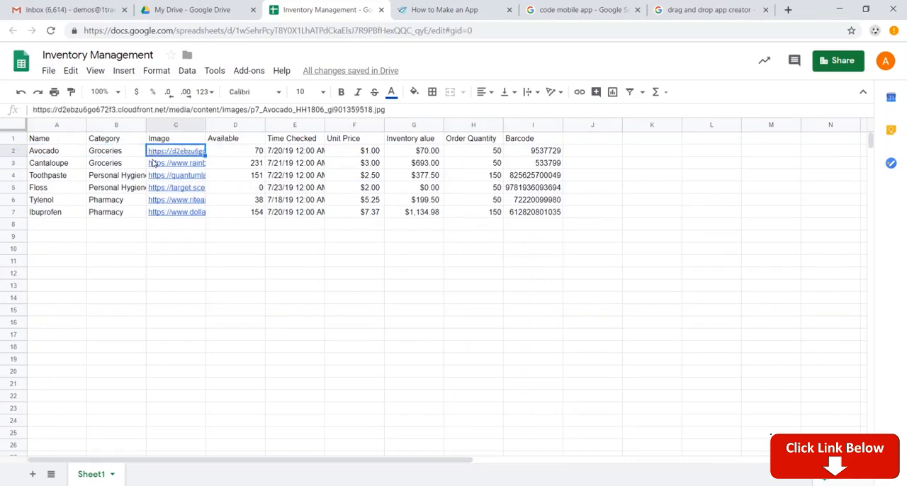
pyautogui.press('Down')
pyautogui.press('Right')
pyautogui.press('Up')
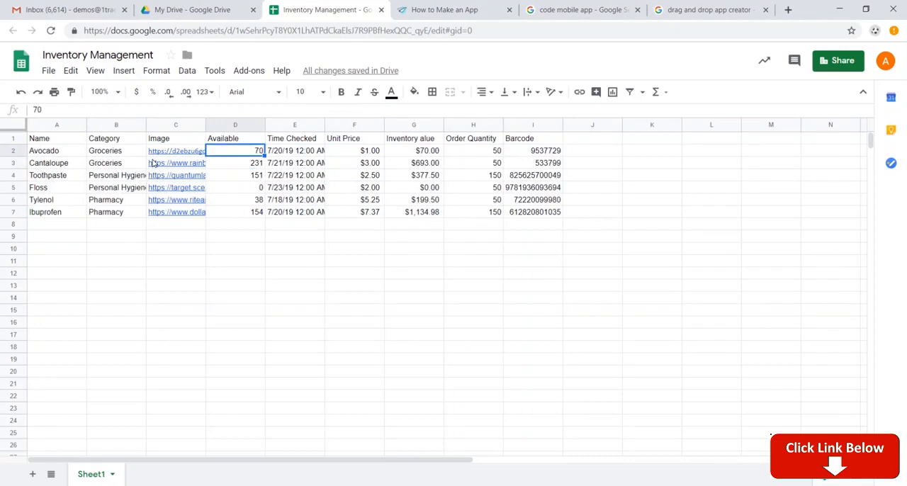
pyautogui.press('Right')
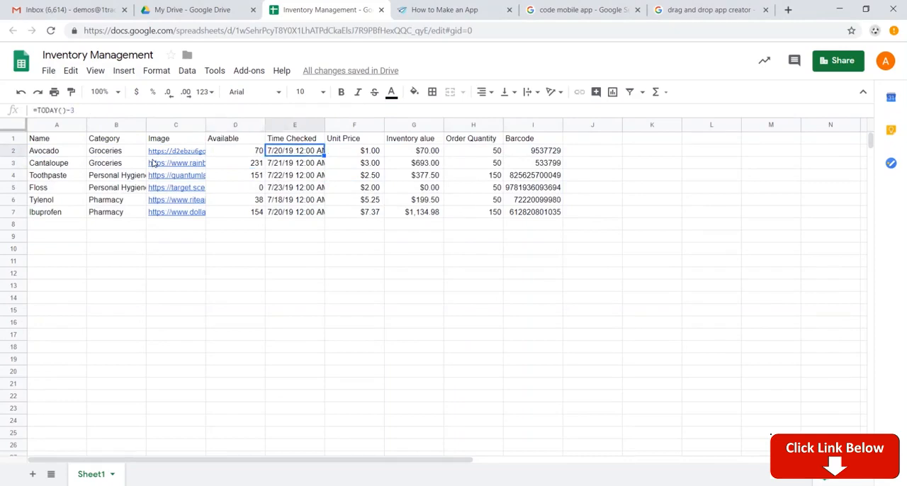
pyautogui.press('Right')
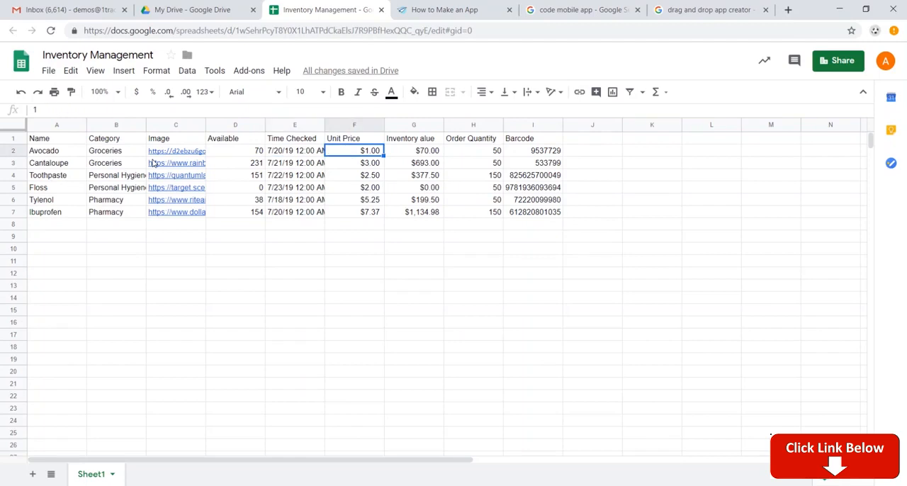
pyautogui.press('Right')
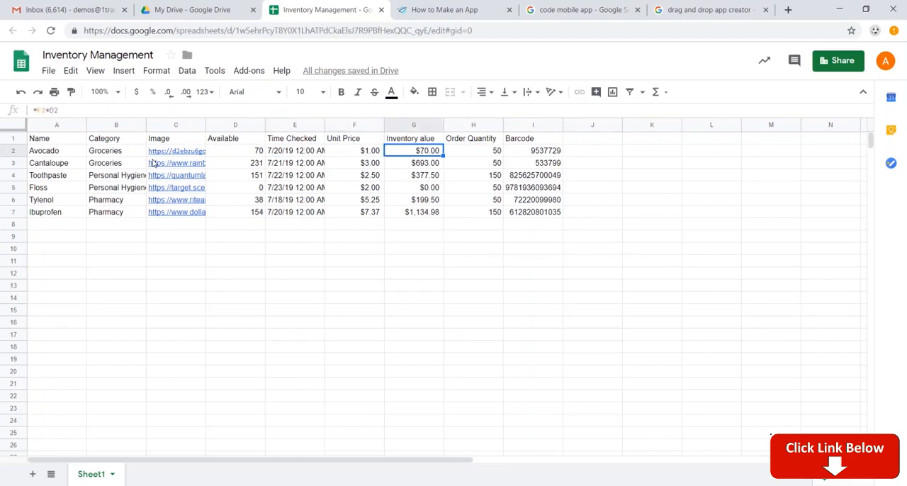
# Step: Correct the header in G1 to Inventory Value and check the Avocado row's barcode and inventory value cells
pyautogui.doubleClick(426, 139)
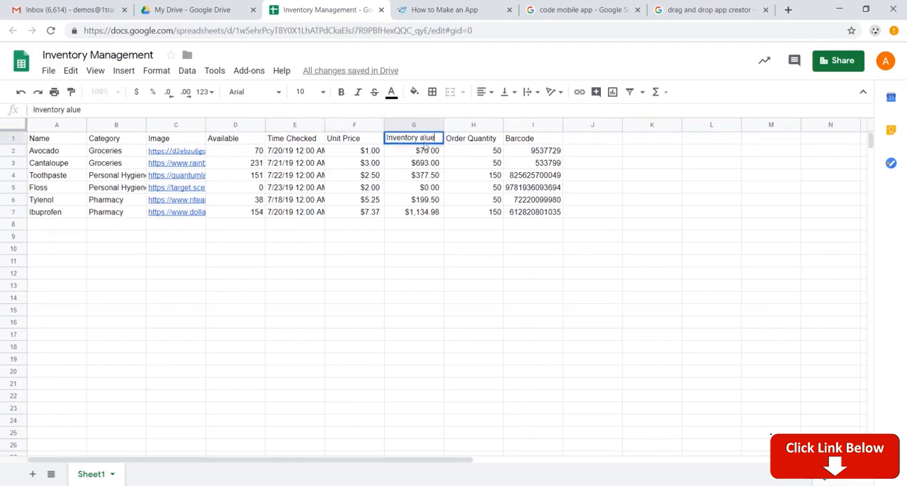
pyautogui.write('V')
pyautogui.press('Tab')
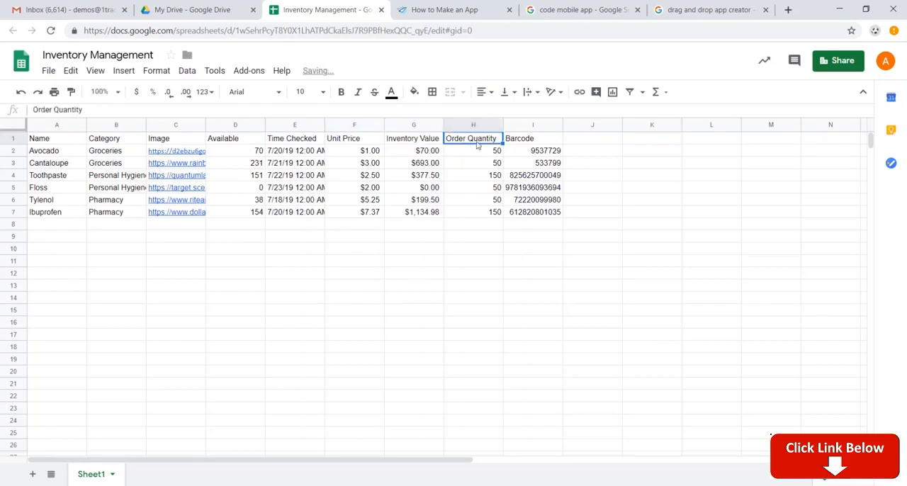
pyautogui.click(545, 152)
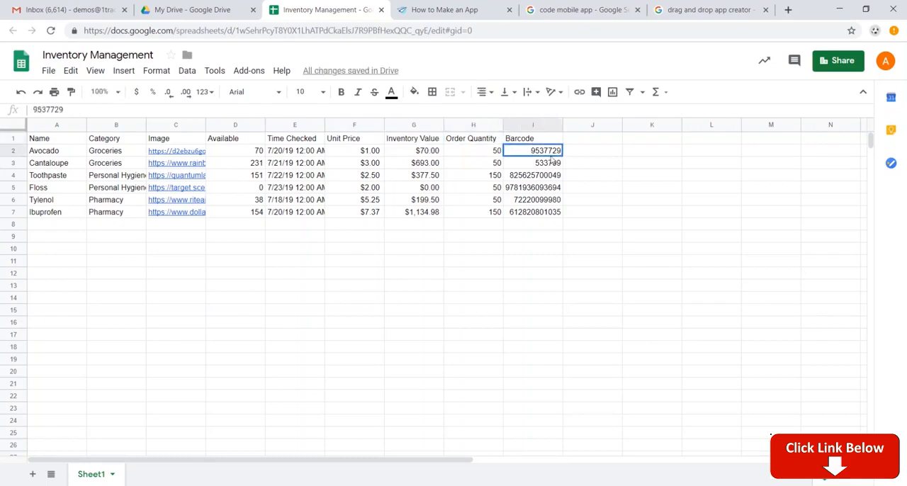
pyautogui.click(430, 155)
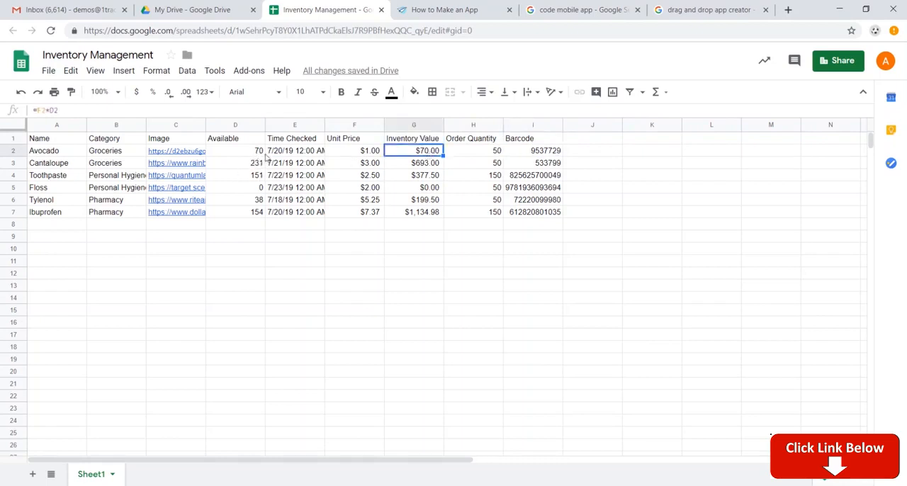
# Step: Switch back to AppSheet, go through its home page to the app list, and start setting up a new mobile app
pyautogui.click(428, 12)
pyautogui.scroll(-4, 470, 151)
pyautogui.scroll(8, 478, 141)
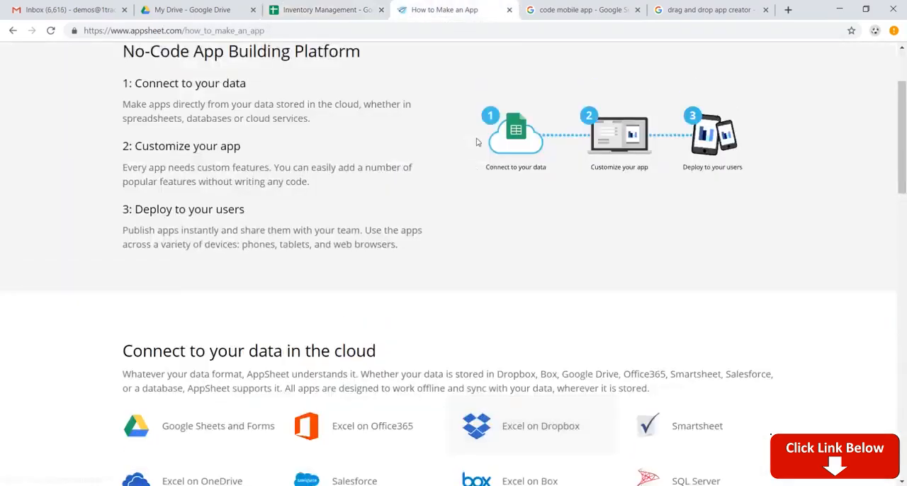
pyautogui.click(159, 57)
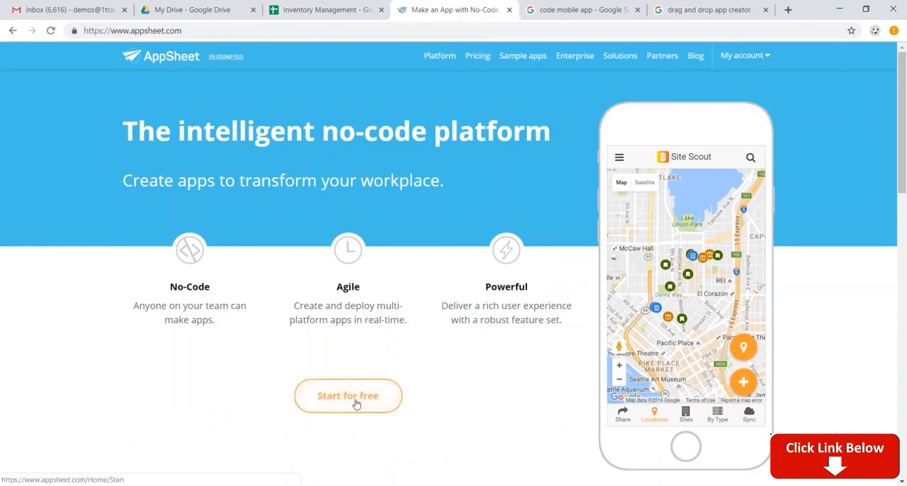
pyautogui.click(356, 402)
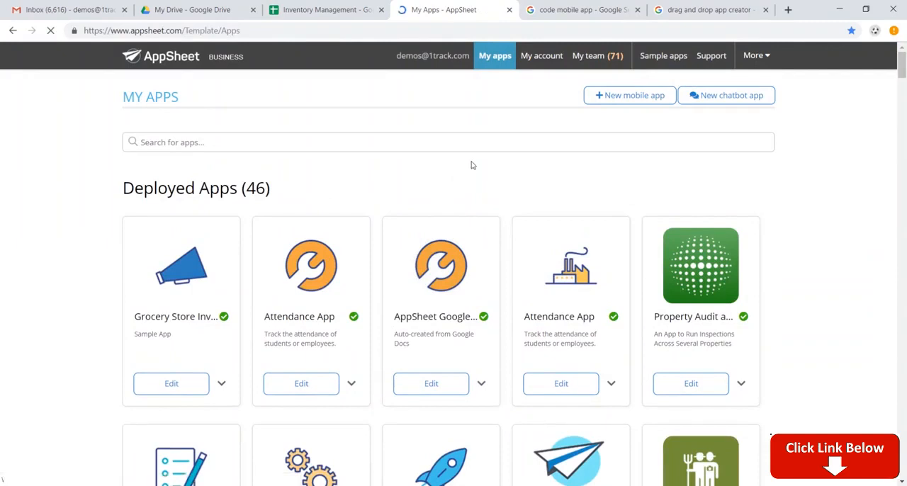
pyautogui.click(633, 100)
pyautogui.click(343, 201)
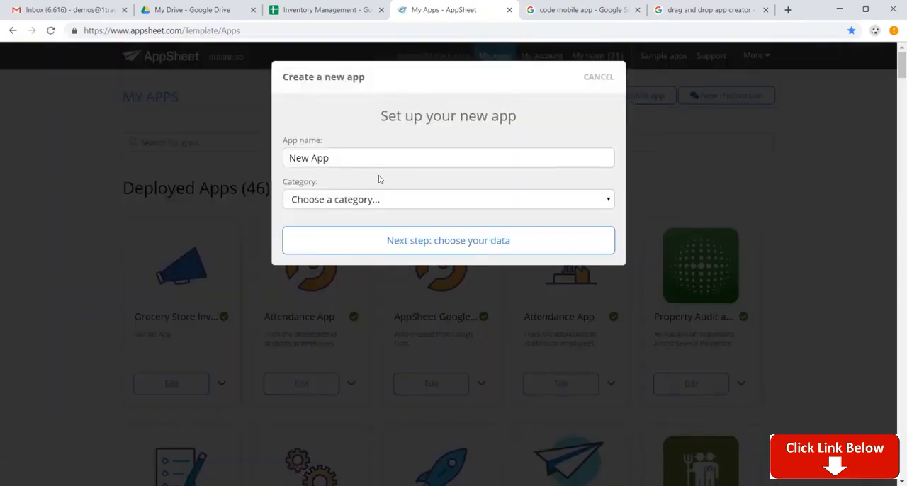
# Step: Name the new app Grocery Inventory, set its category to Inventory Management, and proceed to choosing its data
pyautogui.click(393, 158)
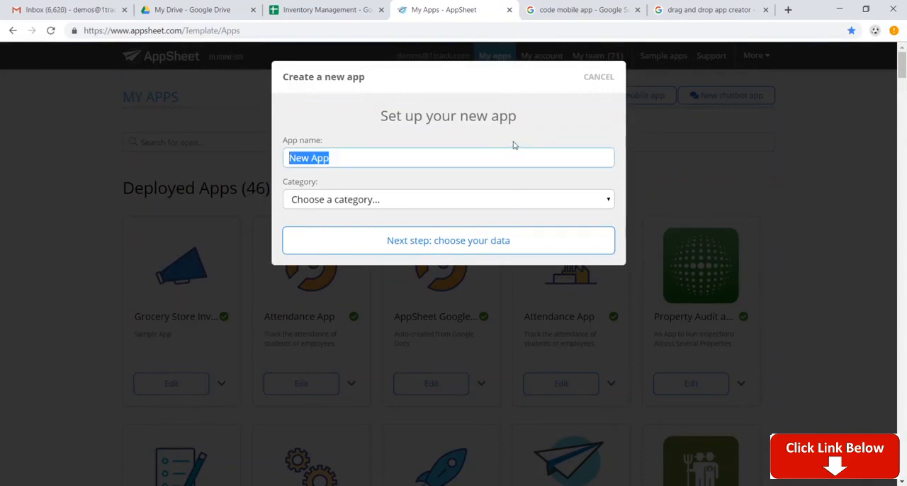
pyautogui.write('Grocery Inventory')
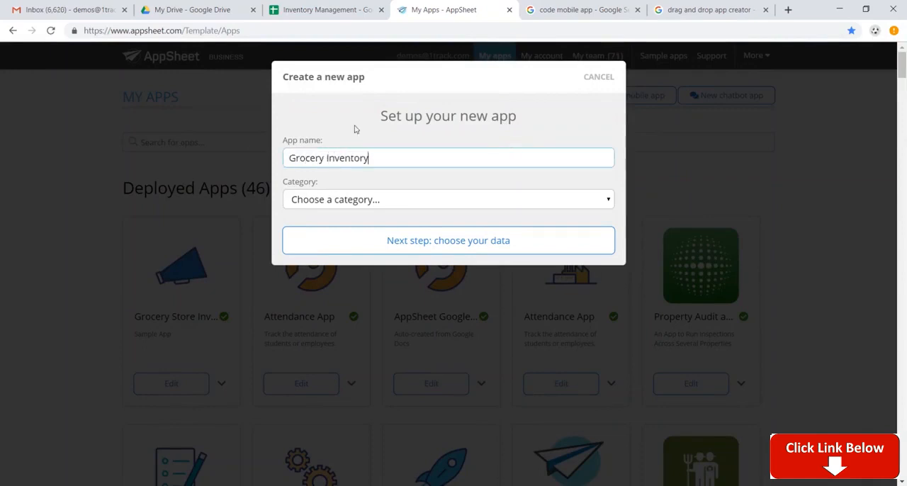
pyautogui.click(389, 201)
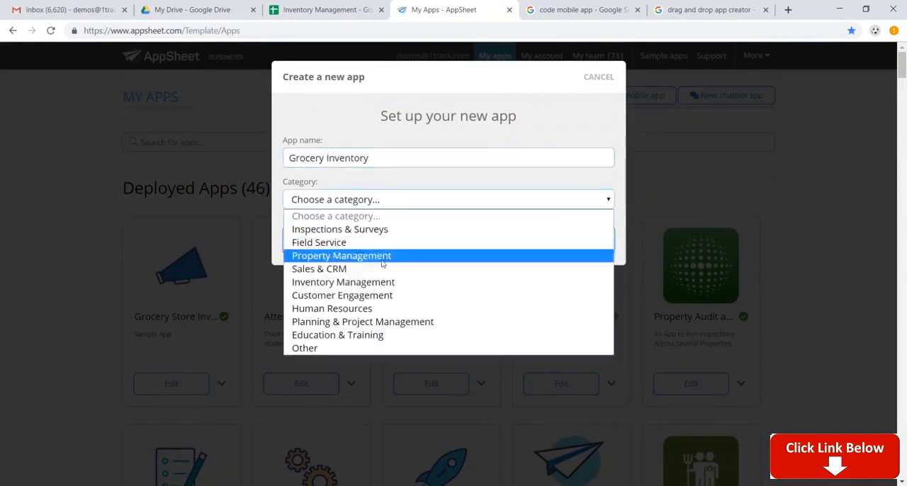
pyautogui.click(383, 283)
pyautogui.click(416, 247)
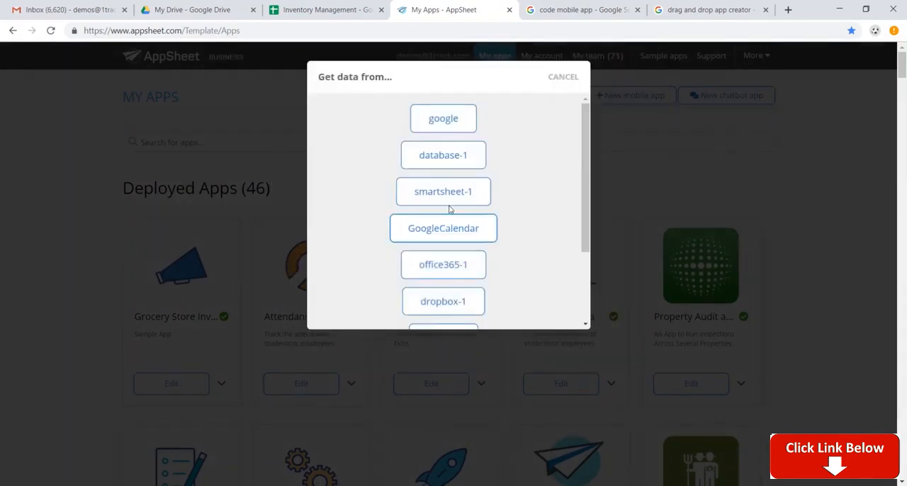
# Step: Choose Google as the data source, search for "inventory management" and select the Inventory Management spreadsheet to generate the app
pyautogui.click(430, 118)
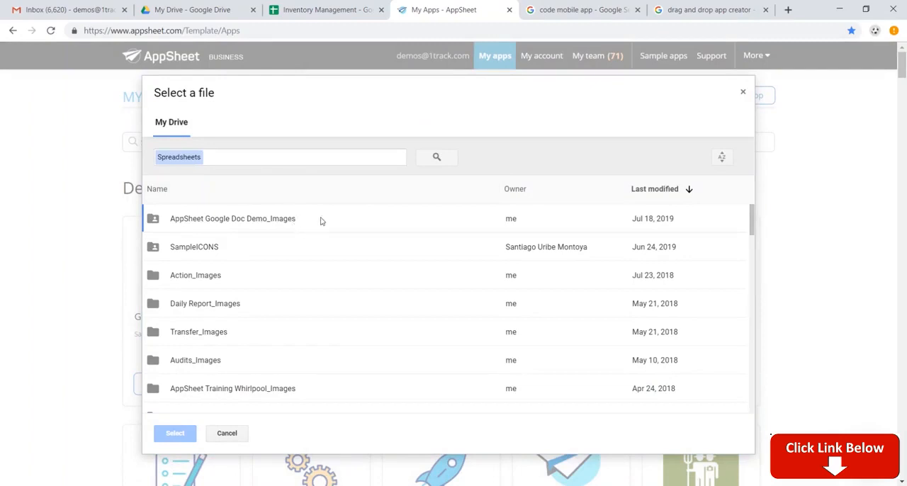
pyautogui.click(287, 157)
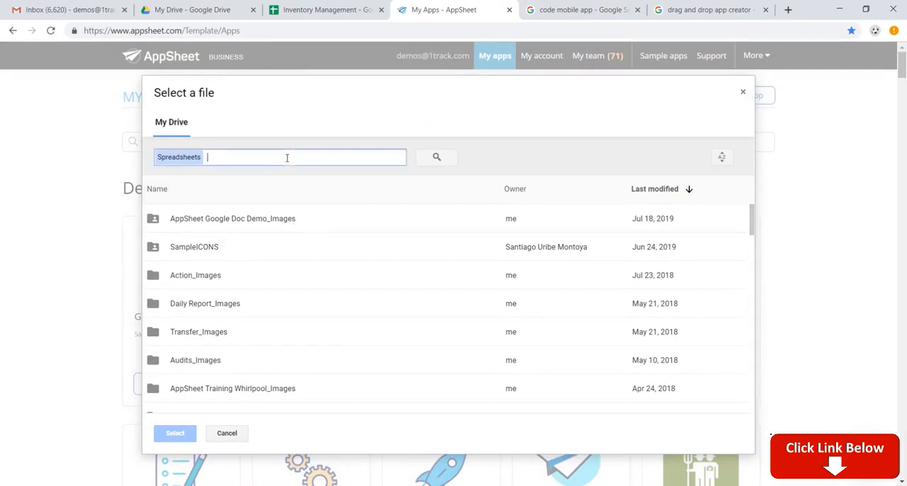
pyautogui.write('inventory management')
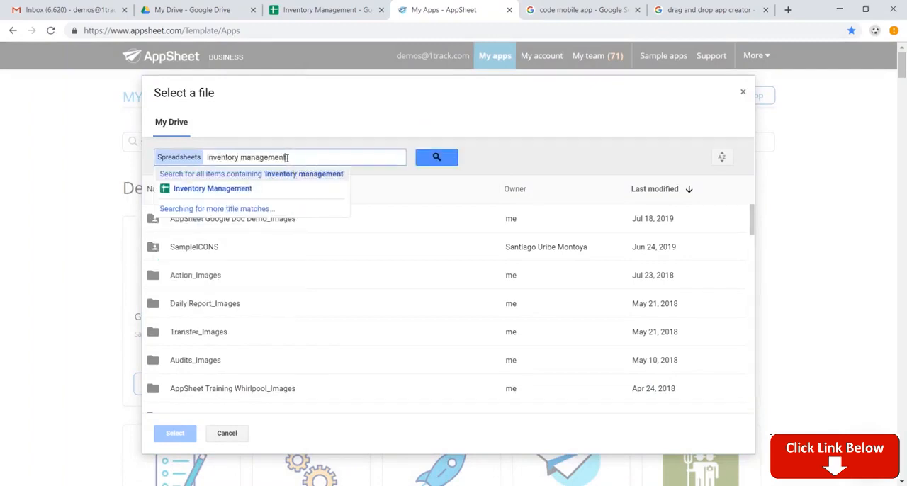
pyautogui.press('Return')
pyautogui.click(338, 227)
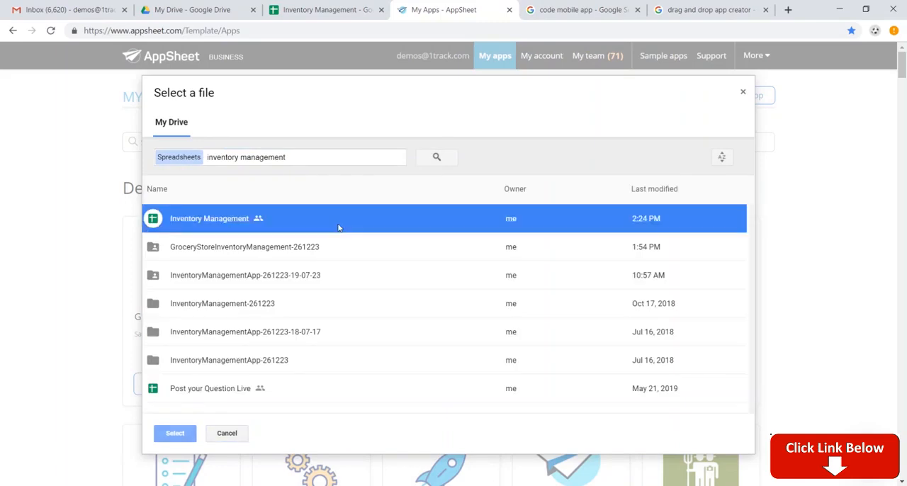
pyautogui.click(187, 432)
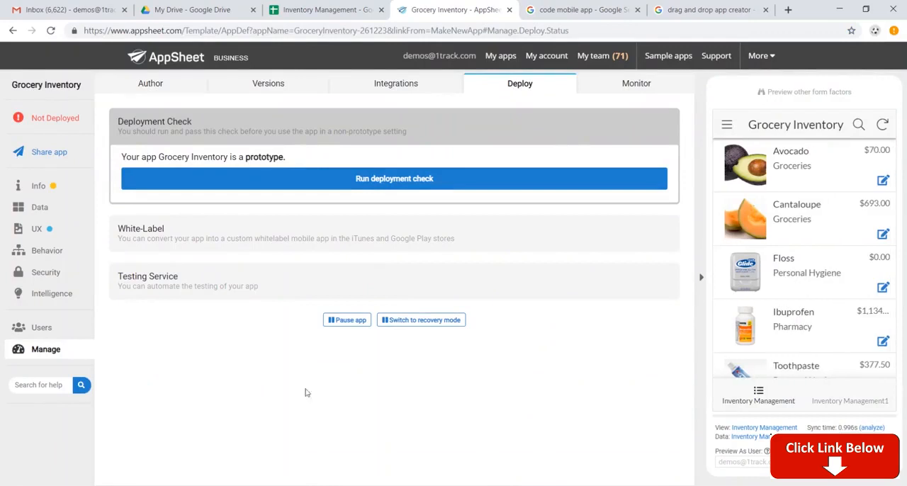
# Step: Look through the product list in the app preview and open the Avocado record to view its details
pyautogui.scroll(-1, 825, 265)
pyautogui.scroll(-3, 824, 265)
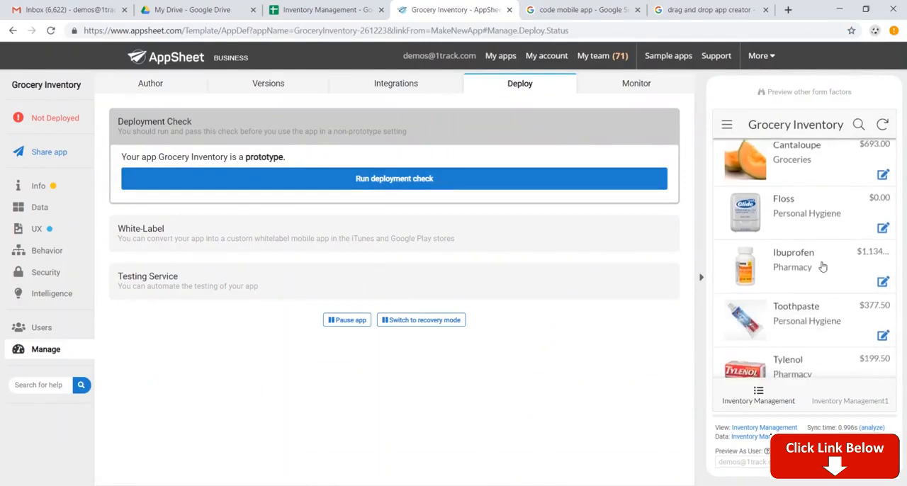
pyautogui.scroll(4, 819, 264)
pyautogui.scroll(-4, 815, 263)
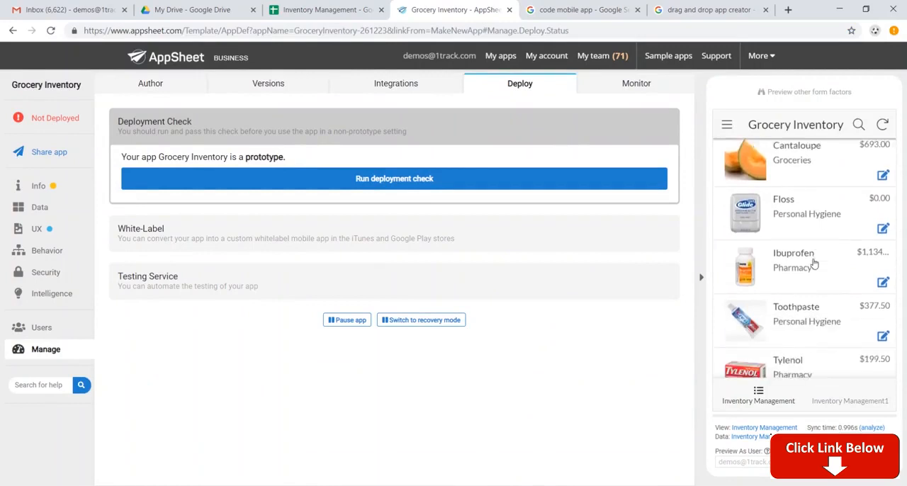
pyautogui.scroll(4, 787, 186)
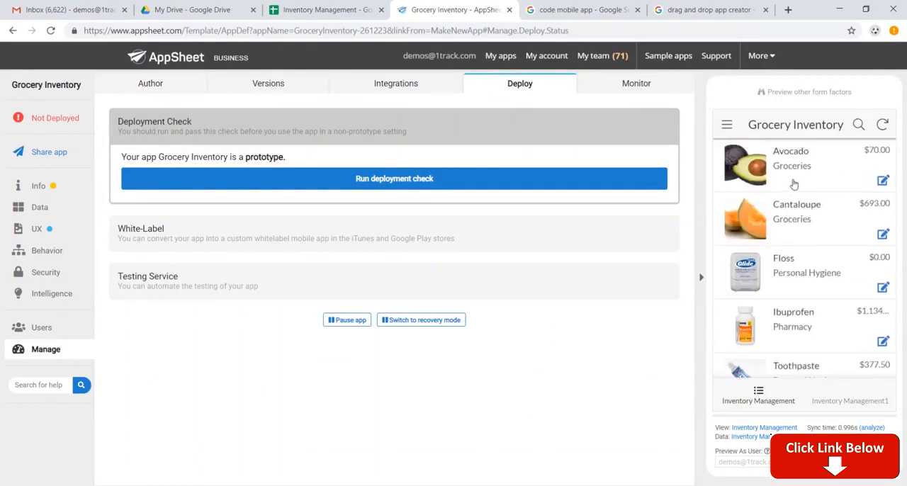
pyautogui.click(789, 180)
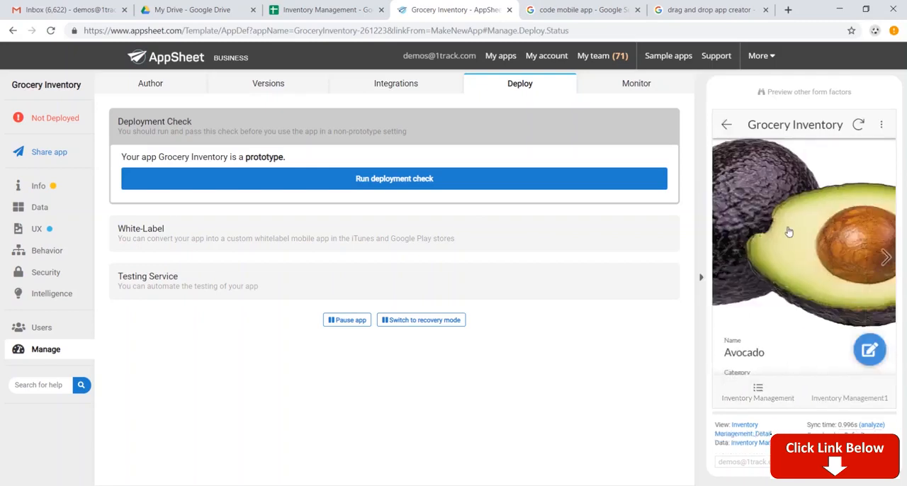
pyautogui.scroll(-3, 823, 239)
# Step: Edit the Avocado record in the app preview to a unit price of $1.50, save it and sync the app
pyautogui.click(869, 346)
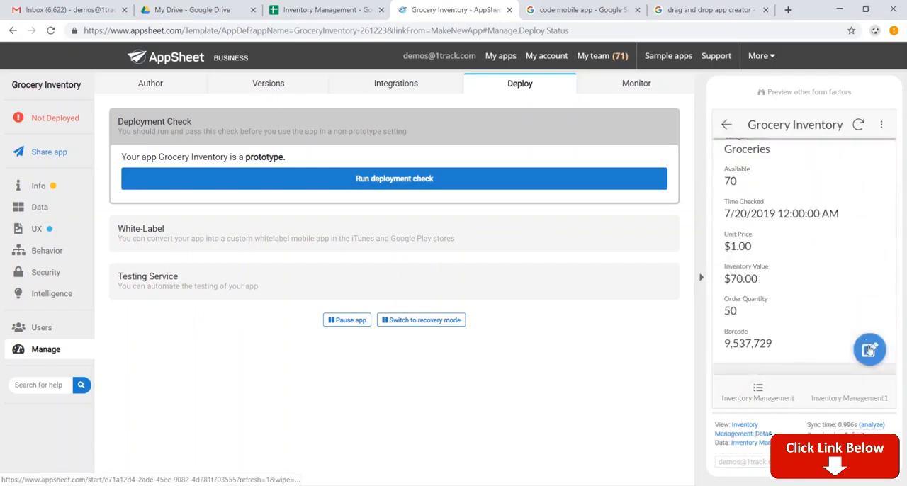
pyautogui.scroll(-5, 806, 263)
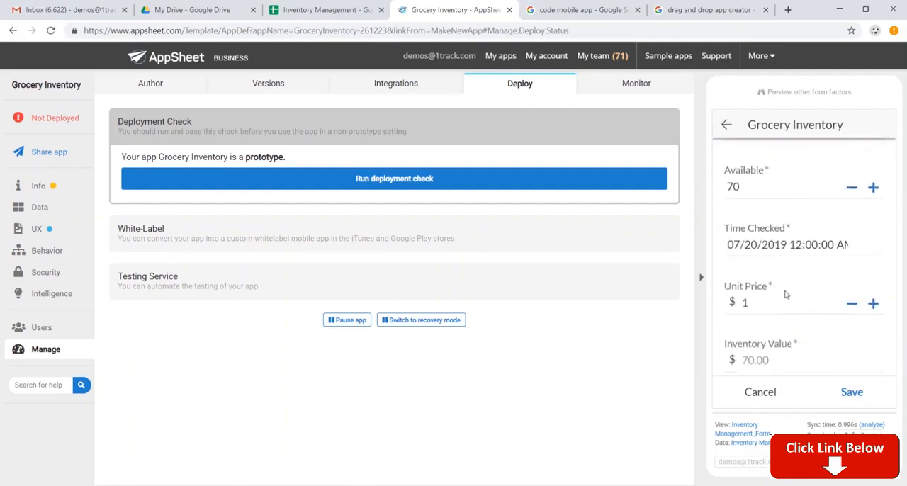
pyautogui.click(779, 304)
pyautogui.click(785, 301)
pyautogui.click(851, 392)
pyautogui.click(859, 127)
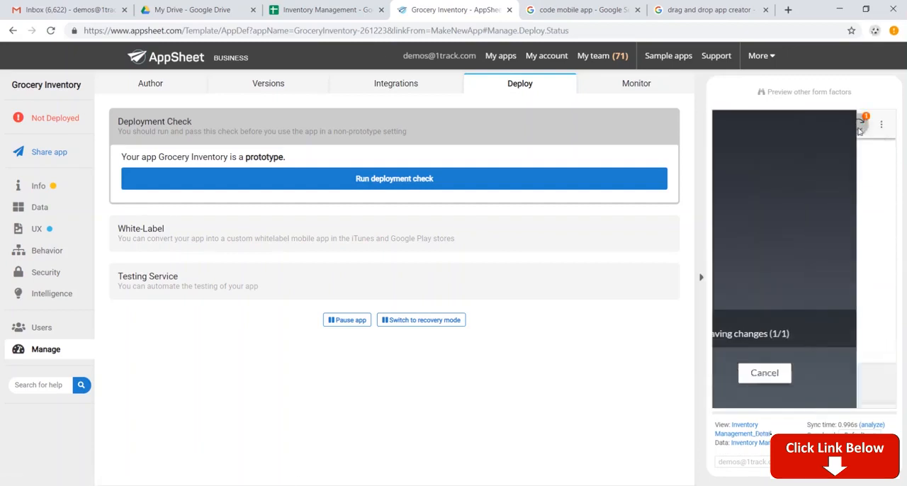
# Step: Check Avocado's unit price and inventory value in the Inventory Management spreadsheet, and compare them with its record in the AppSheet preview
pyautogui.click(322, 10)
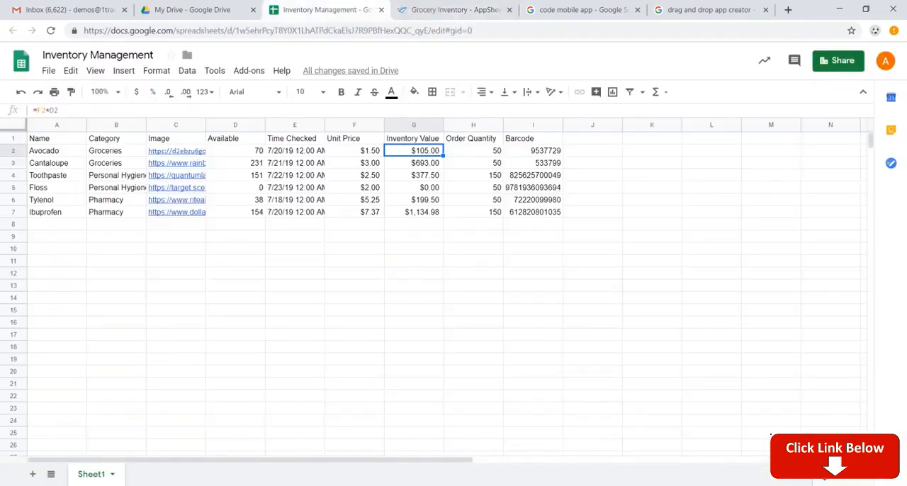
pyautogui.click(370, 152)
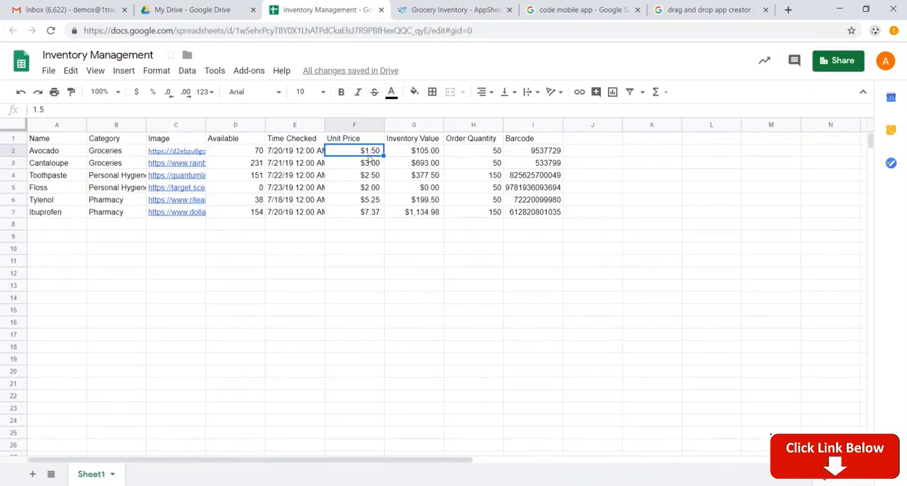
pyautogui.hotkey('ctrl', 'Tab')
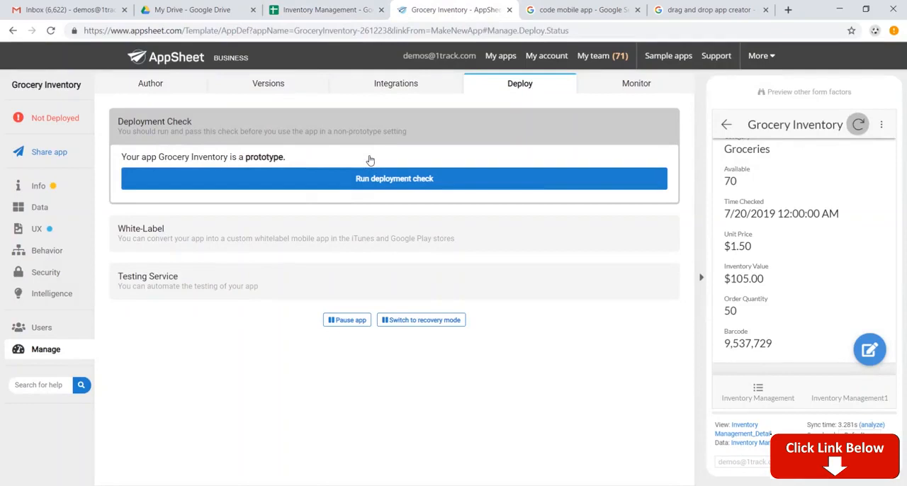
pyautogui.scroll(-1, 814, 235)
pyautogui.scroll(4, 810, 236)
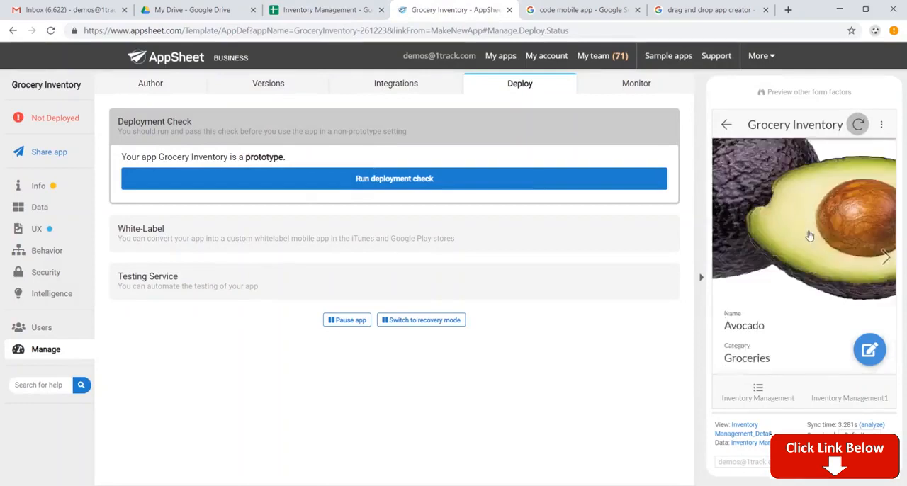
pyautogui.scroll(2, 810, 236)
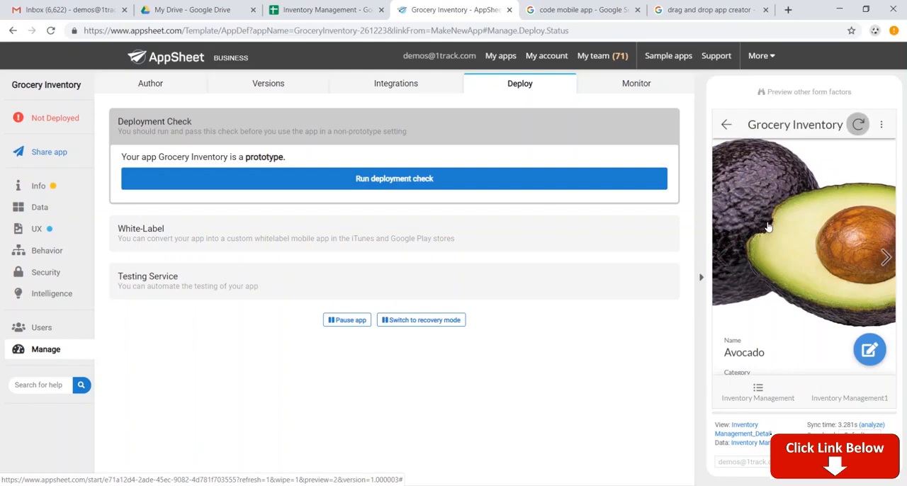
# Step: Allow adds and deletes for the Inventory Management table, and save the app with data verification
pyautogui.click(46, 209)
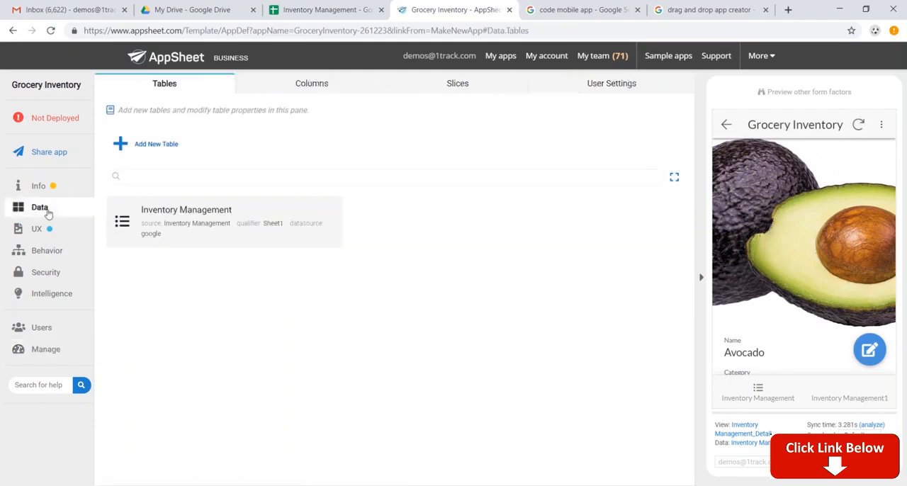
pyautogui.click(255, 225)
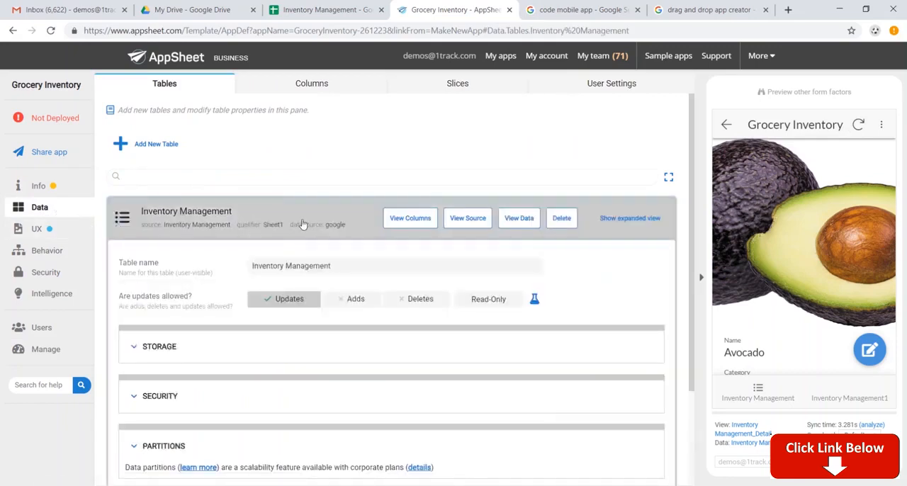
pyautogui.scroll(-1, 318, 243)
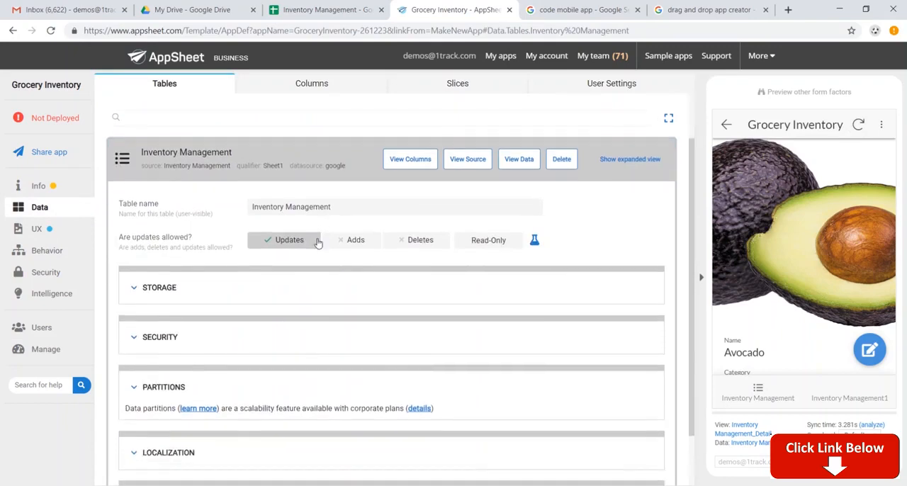
pyautogui.click(360, 242)
pyautogui.click(419, 241)
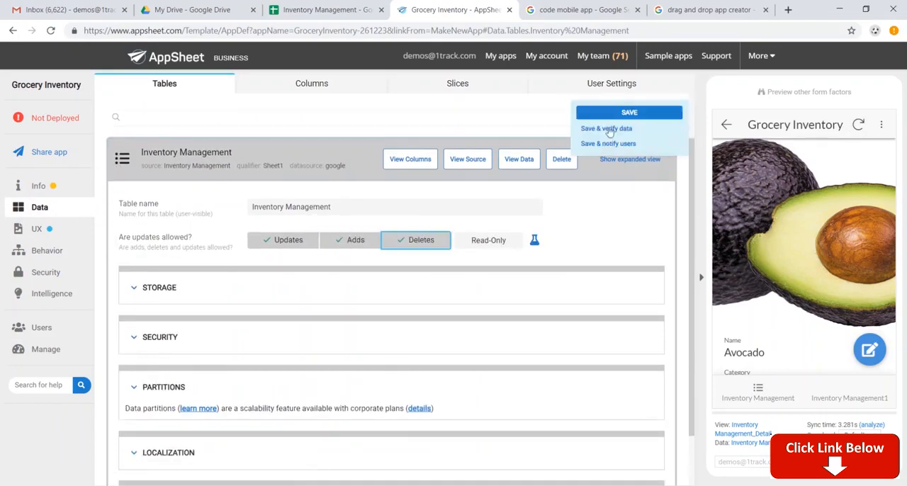
pyautogui.click(608, 126)
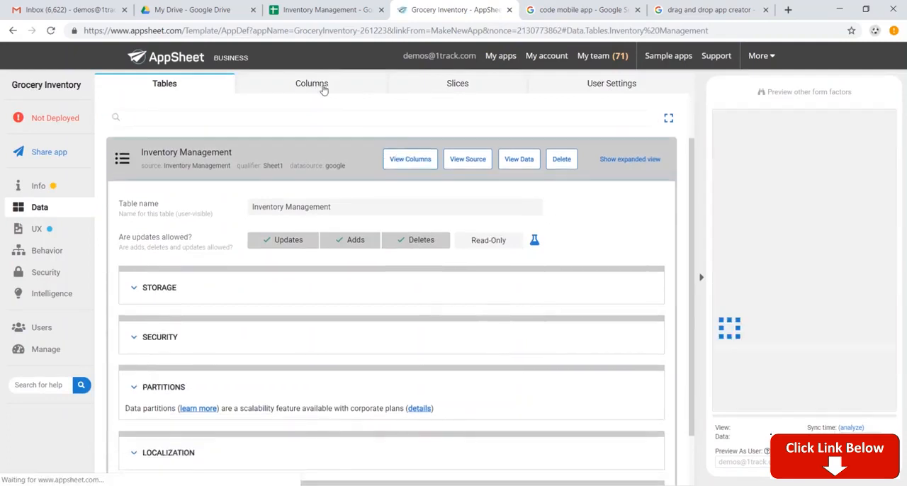
# Step: Review the column types and the key and label settings of the Inventory Management table
pyautogui.click(322, 85)
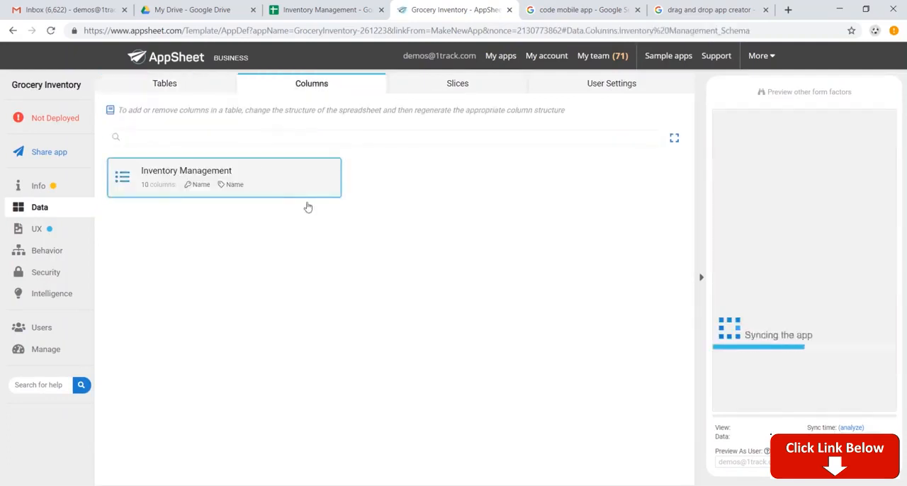
pyautogui.click(308, 202)
pyautogui.scroll(-1, 325, 288)
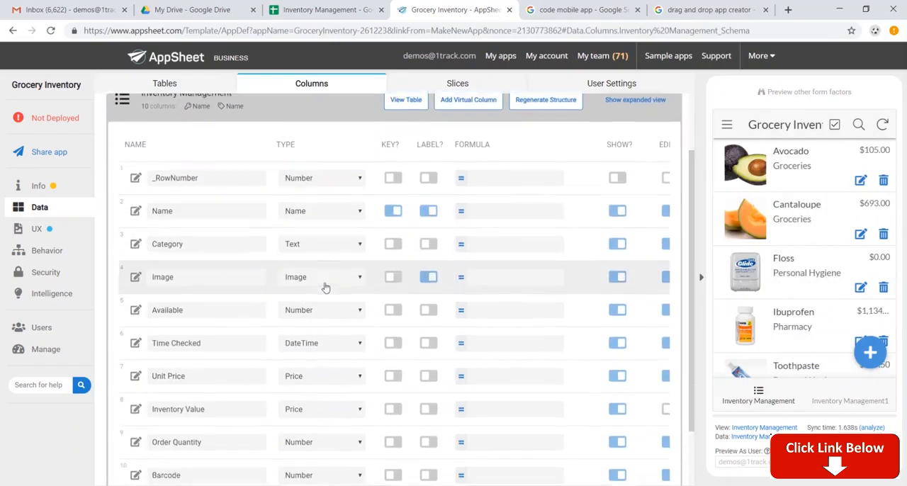
pyautogui.scroll(-1, 325, 287)
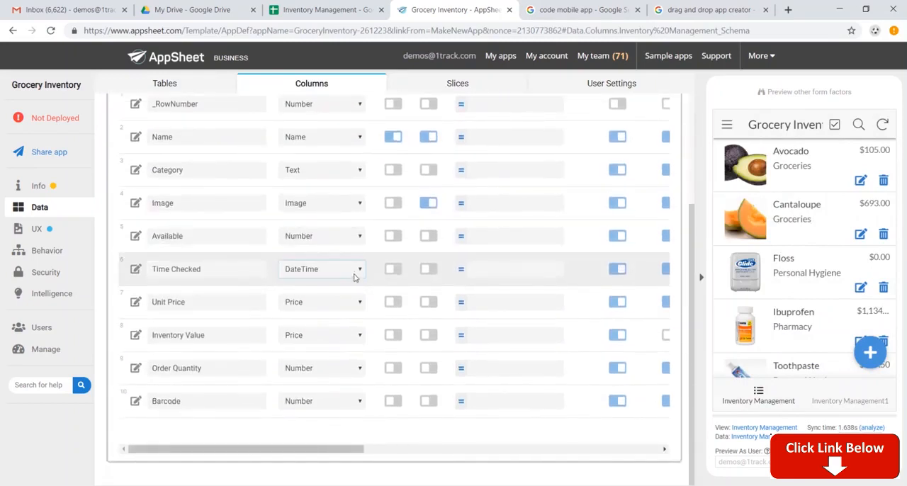
pyautogui.scroll(2, 354, 276)
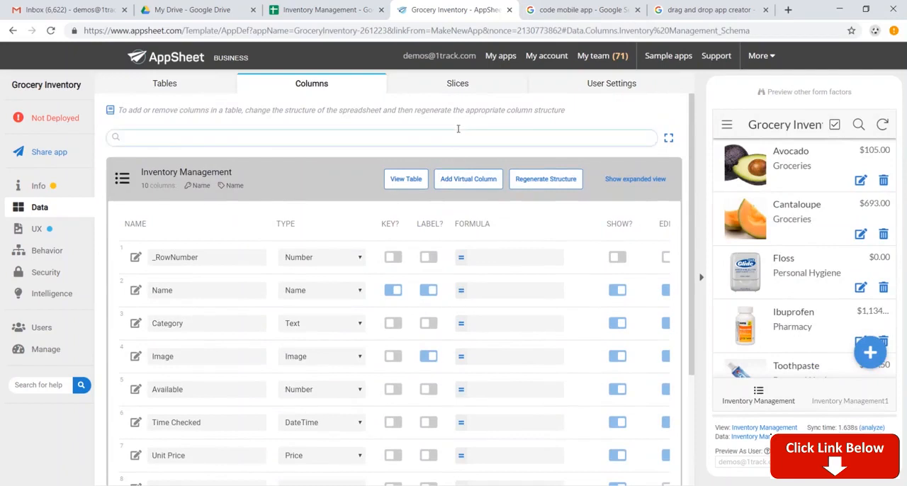
# Step: Add a new slice of the Inventory Management table and name it Out of Stock
pyautogui.click(452, 90)
pyautogui.click(166, 145)
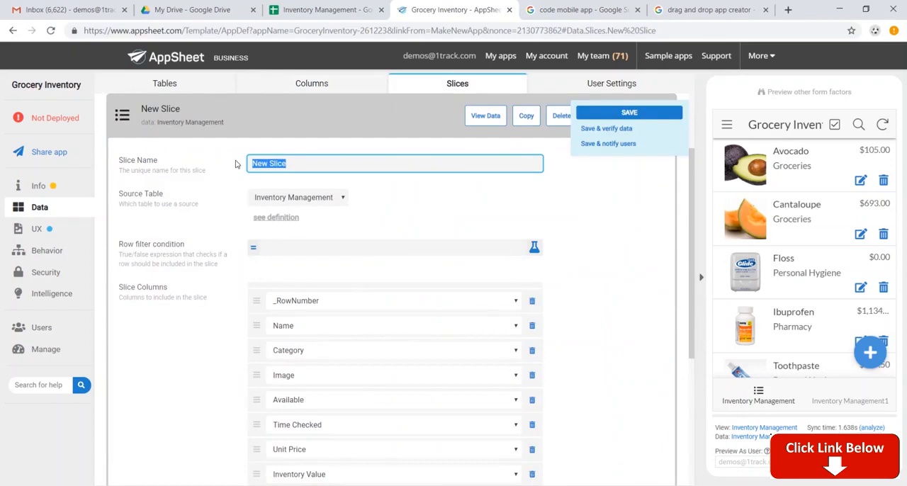
pyautogui.write('Out of Stock')
# Step: Set the Out of Stock slice's row filter condition to [Available]="0" and save the app with data verification
pyautogui.click(321, 248)
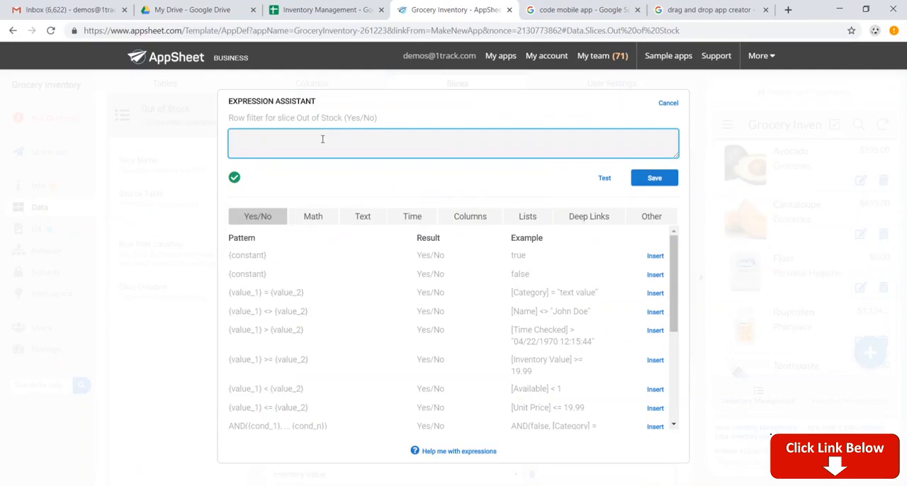
pyautogui.write('[A')
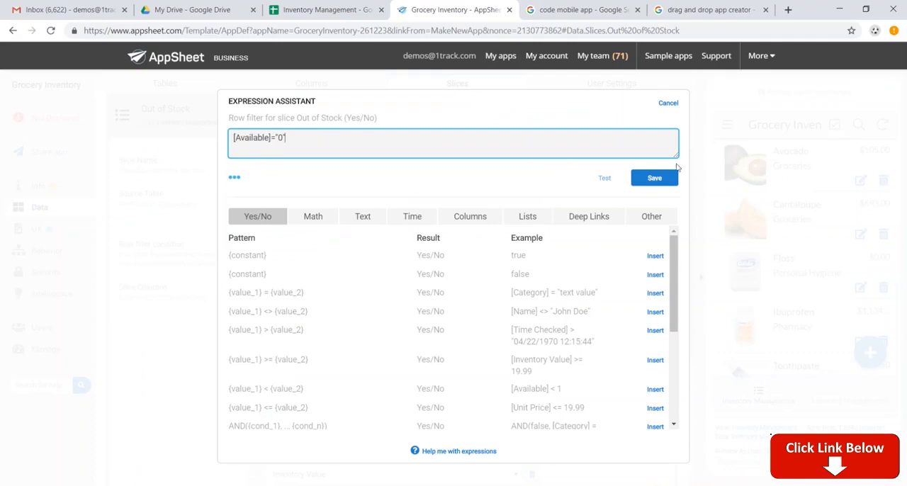
pyautogui.click(238, 180)
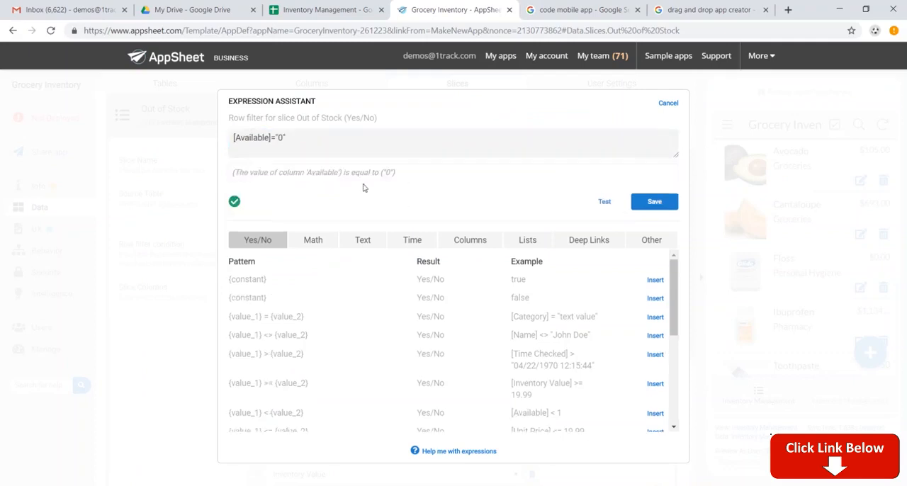
pyautogui.click(654, 204)
pyautogui.click(606, 128)
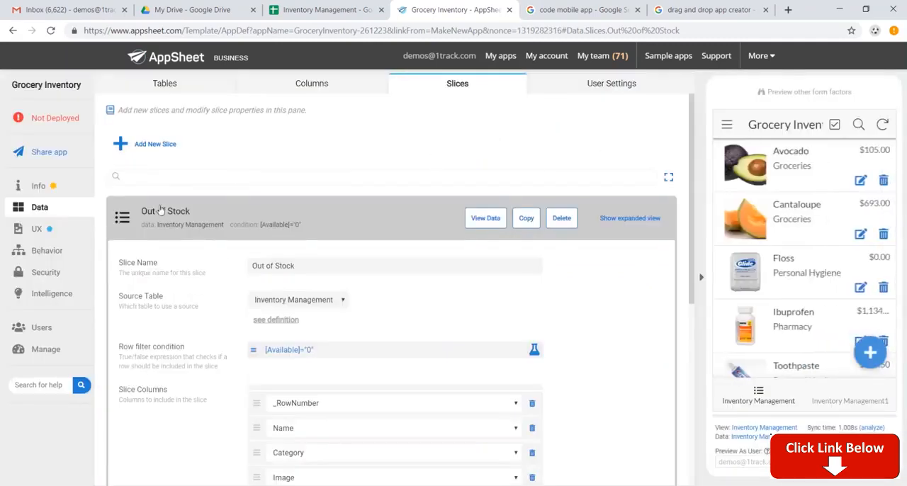
# Step: Open the Inventory Management view's settings, try the table view type, and return the view to the deck type
pyautogui.click(64, 235)
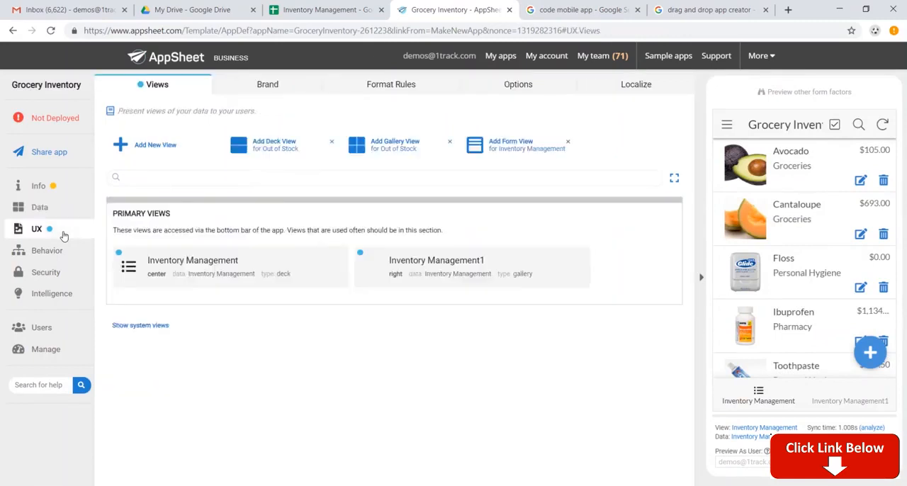
pyautogui.click(297, 275)
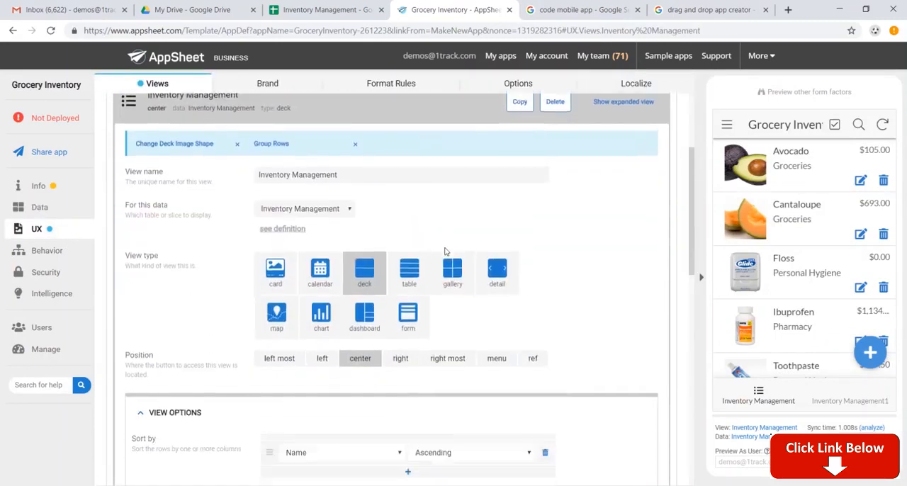
pyautogui.click(409, 265)
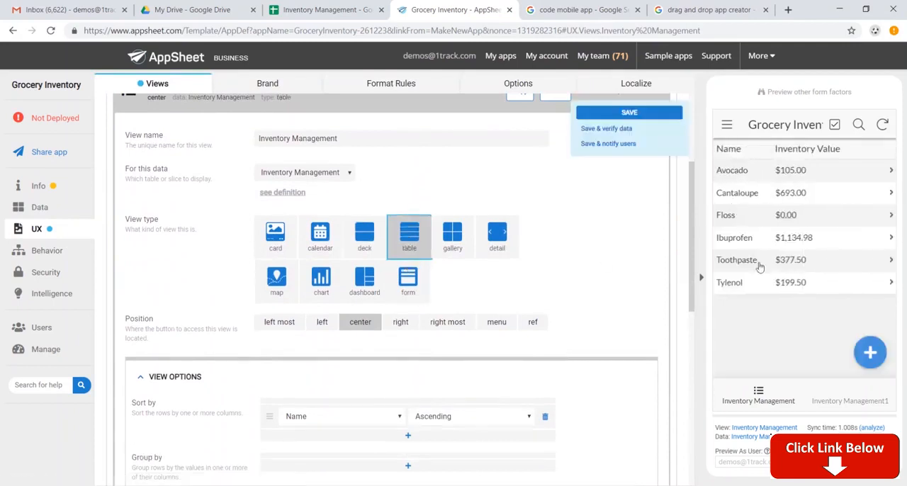
pyautogui.click(365, 241)
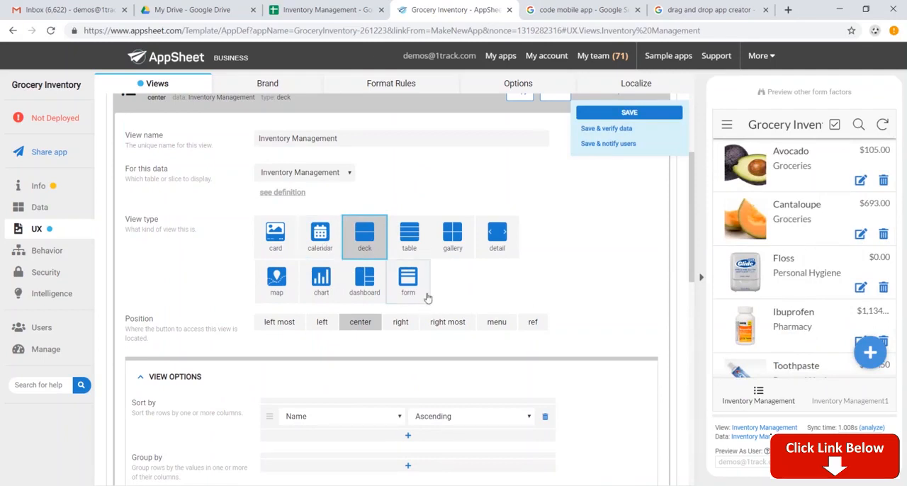
# Step: Group the Inventory Management deck view by Category in ascending order and look through the grouped list in the preview
pyautogui.scroll(2, 428, 298)
pyautogui.scroll(-4, 429, 227)
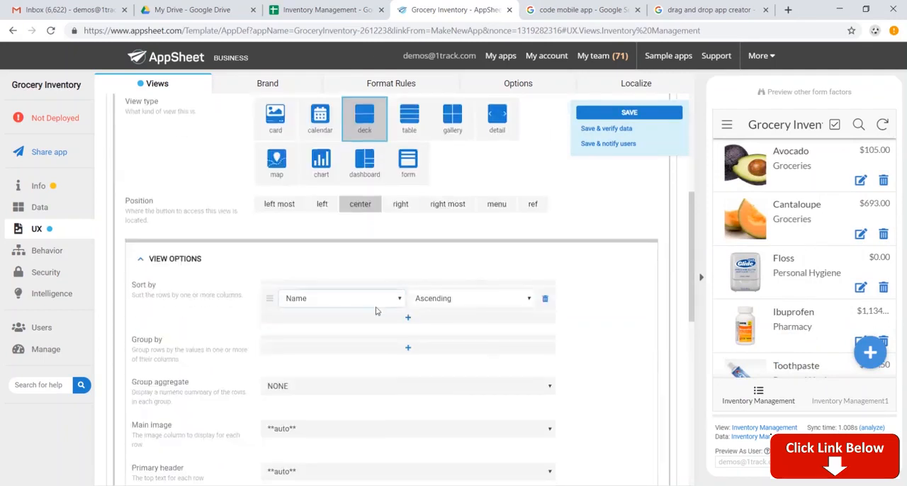
pyautogui.click(408, 348)
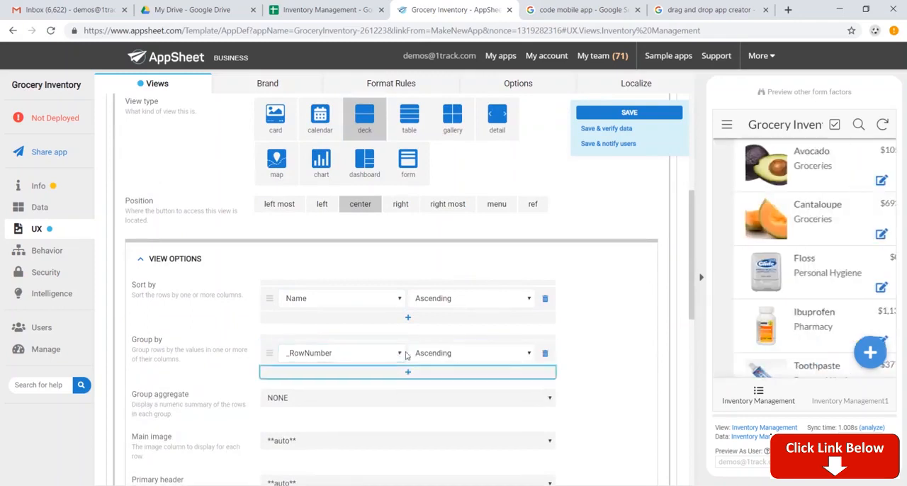
pyautogui.click(402, 353)
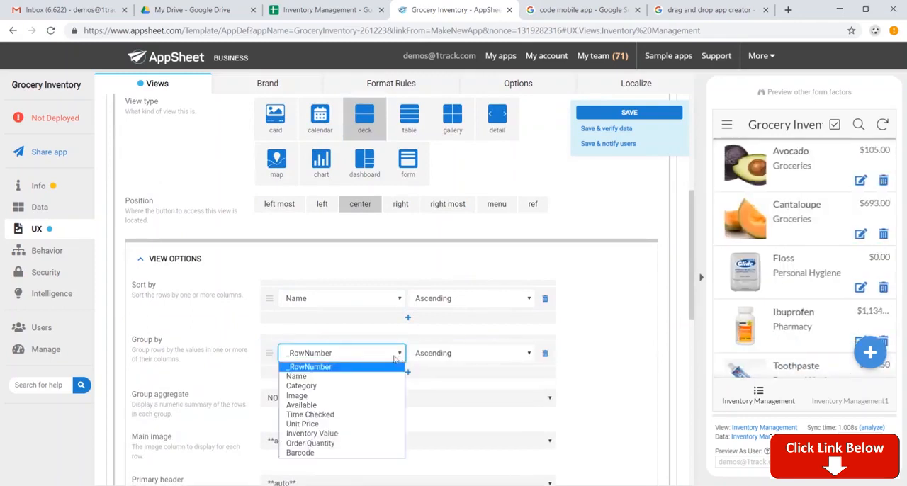
pyautogui.click(377, 386)
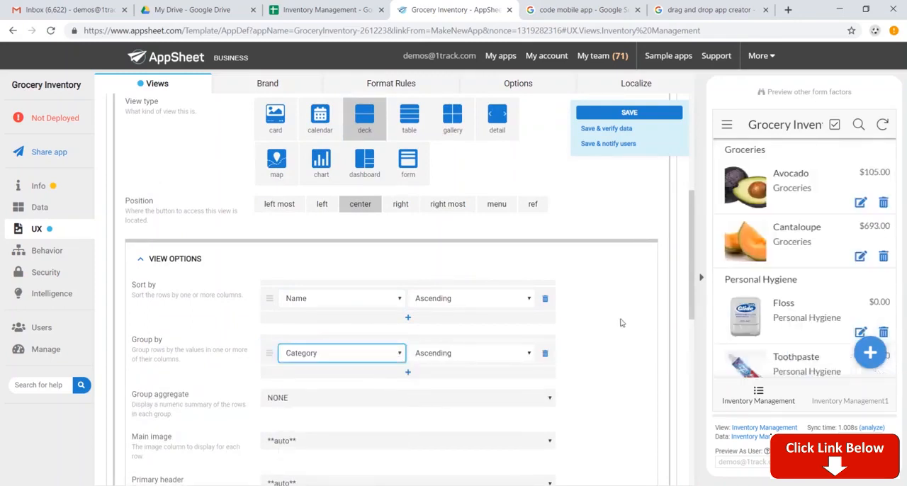
pyautogui.scroll(-1, 779, 200)
pyautogui.scroll(-3, 780, 200)
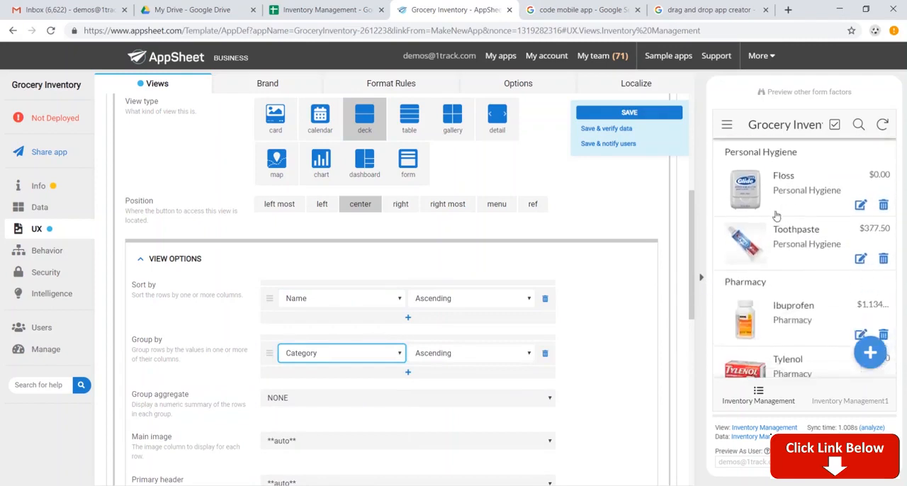
pyautogui.scroll(3, 782, 280)
pyautogui.scroll(1, 782, 280)
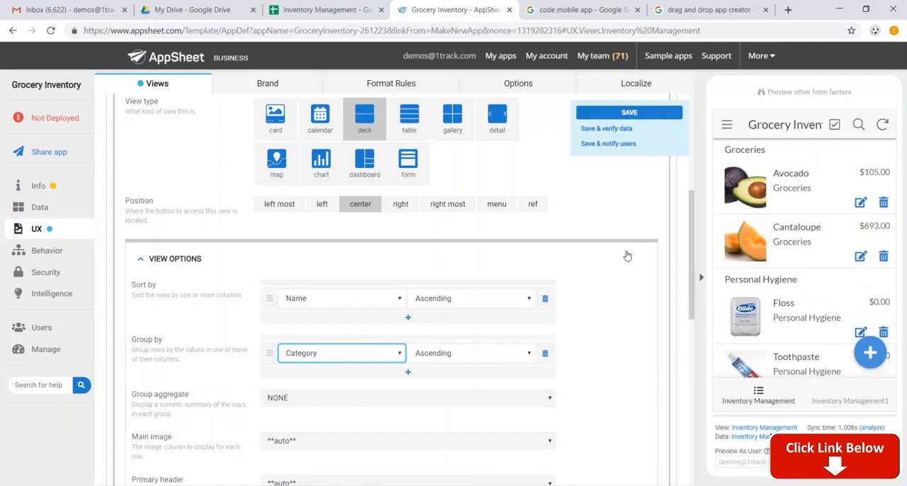
# Step: Change the view type of the Inventory Management1 view to form
pyautogui.scroll(4, 546, 237)
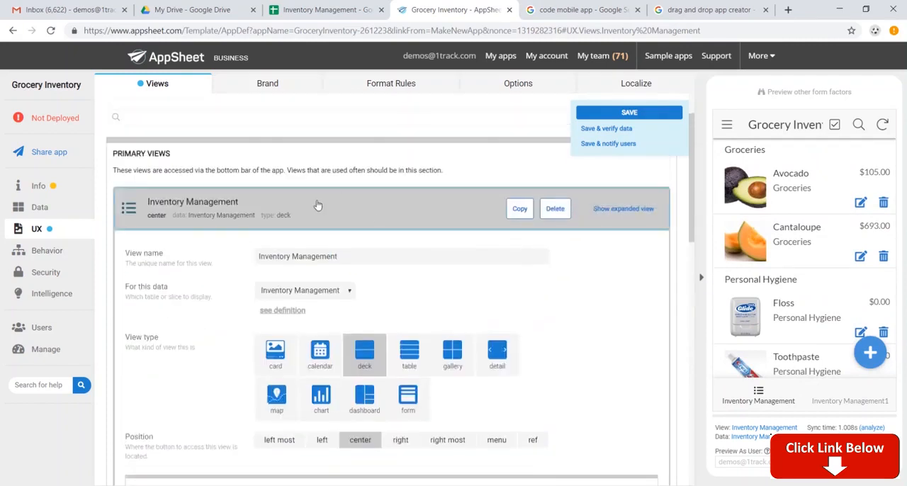
pyautogui.click(318, 206)
pyautogui.click(494, 266)
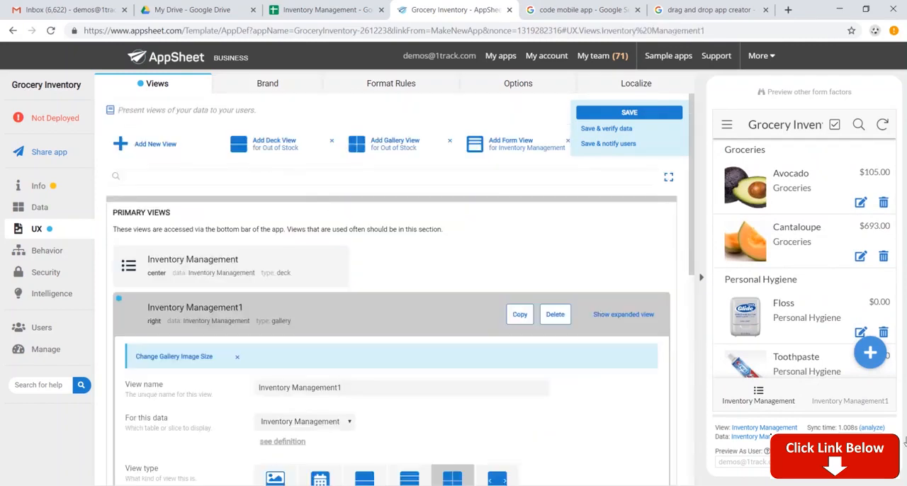
pyautogui.scroll(-2, 453, 376)
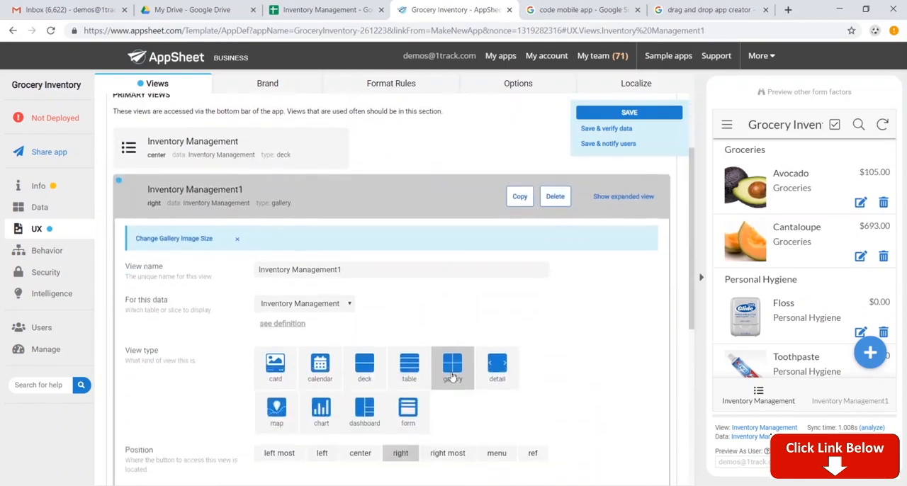
pyautogui.click(414, 418)
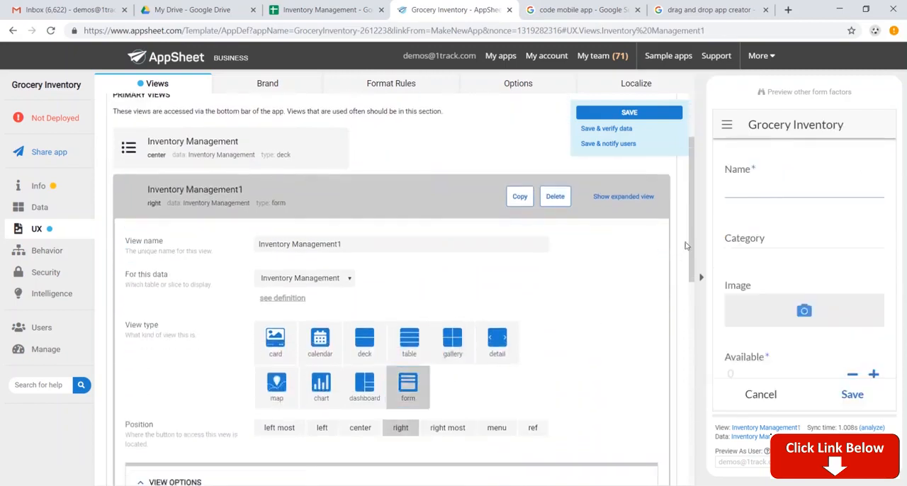
# Step: Rename the Inventory Management1 form view as New SKU and save the app
pyautogui.scroll(-5, 780, 205)
pyautogui.click(441, 390)
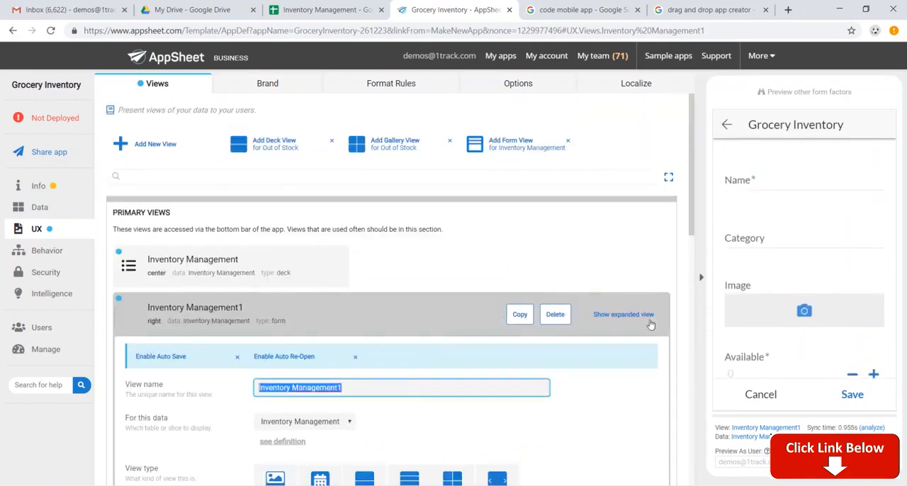
pyautogui.write('New SKU')
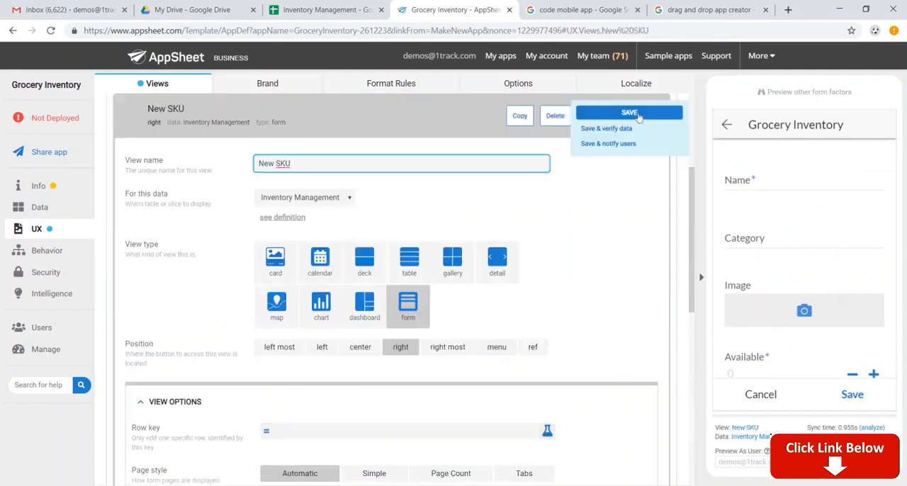
pyautogui.click(639, 115)
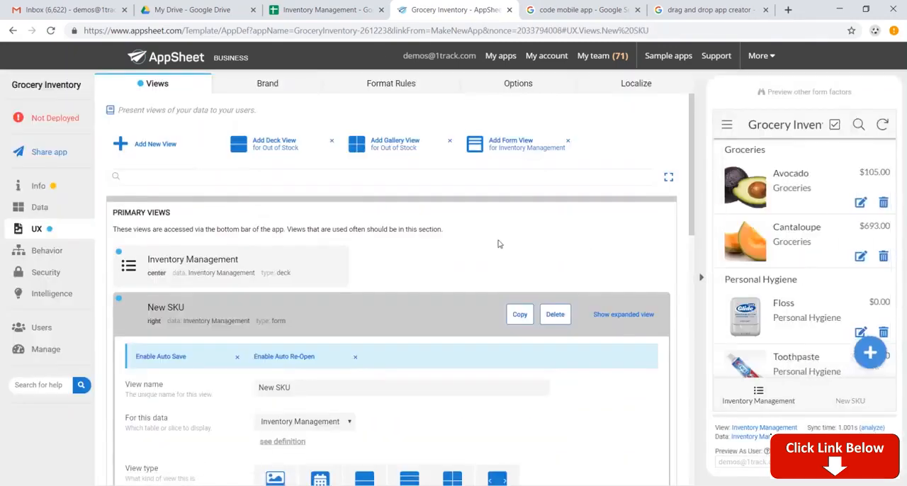
# Step: Give the New SKU view the soccer ball icon in its display settings and save the app
pyautogui.scroll(-8, 462, 249)
pyautogui.scroll(-2, 354, 276)
pyautogui.click(182, 305)
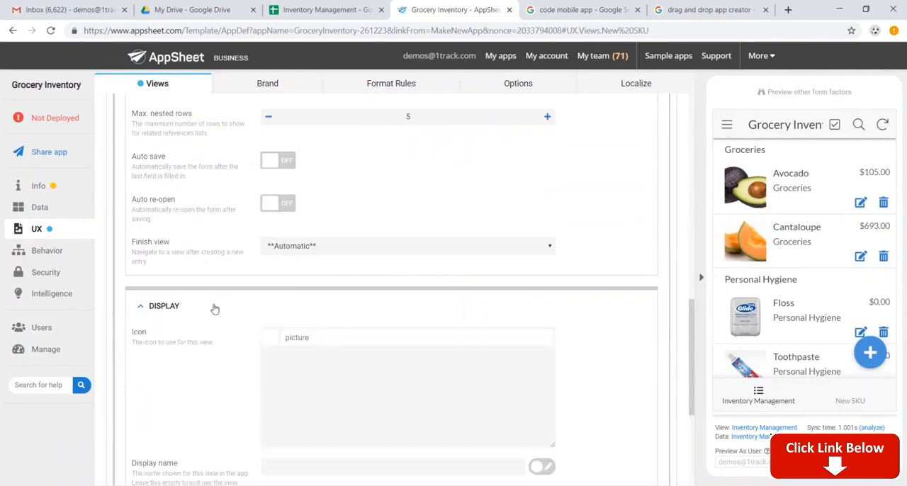
pyautogui.scroll(-1, 310, 321)
pyautogui.scroll(-3, 312, 318)
pyautogui.scroll(3, 314, 308)
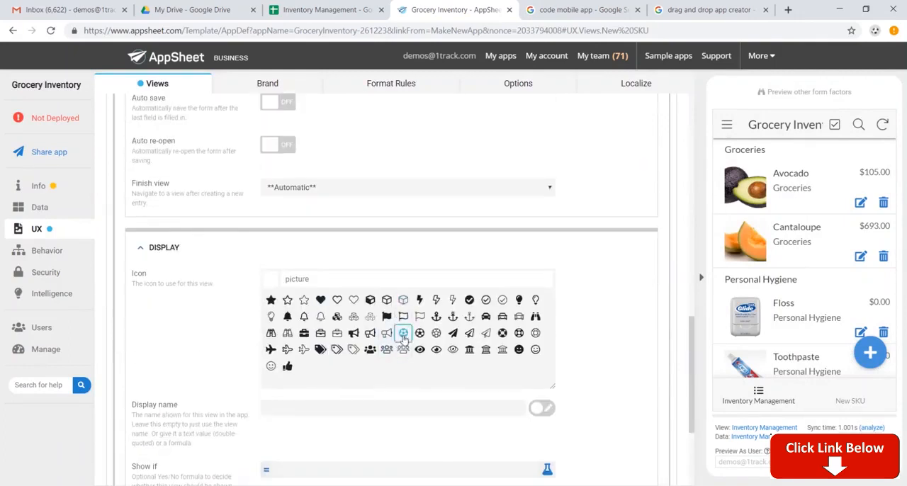
pyautogui.click(404, 333)
pyautogui.click(630, 113)
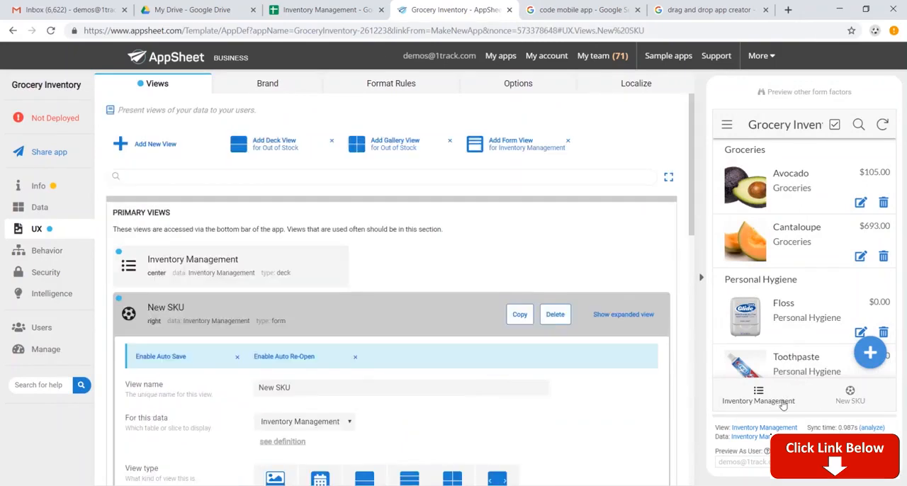
# Step: Review the navigation menu in the app preview and the brand and format rule settings
pyautogui.click(726, 128)
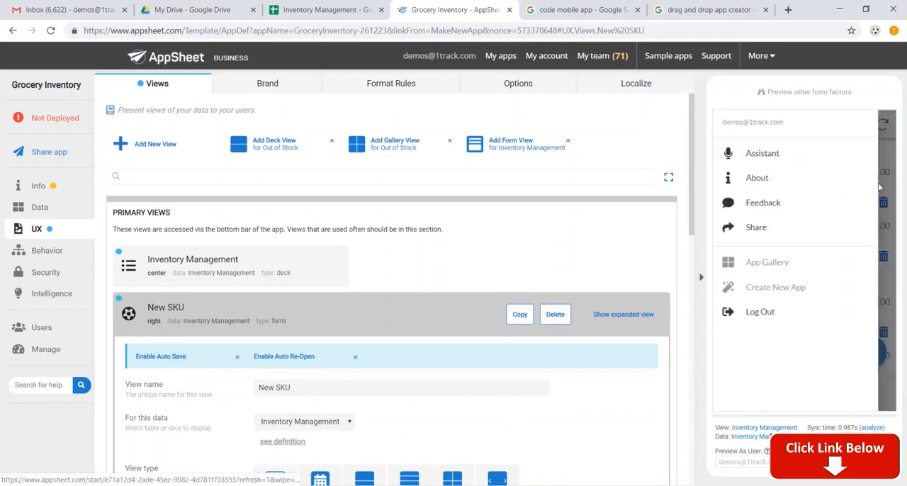
pyautogui.click(888, 194)
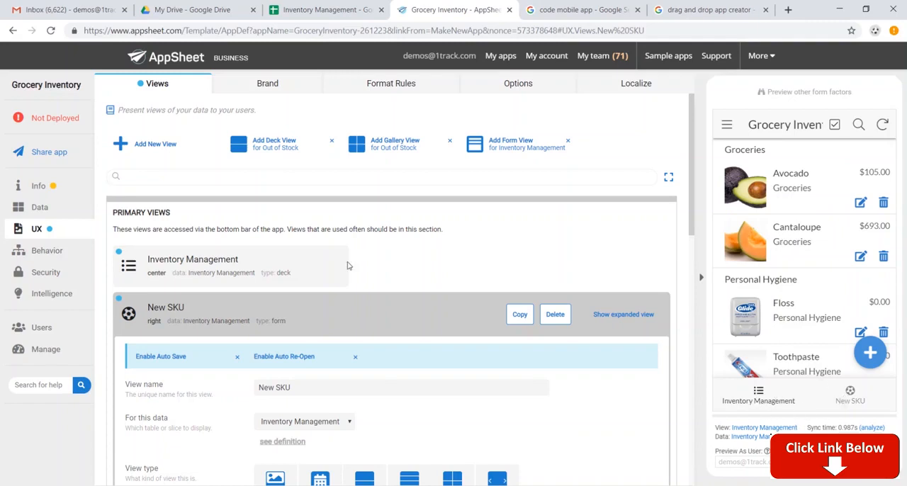
pyautogui.click(284, 88)
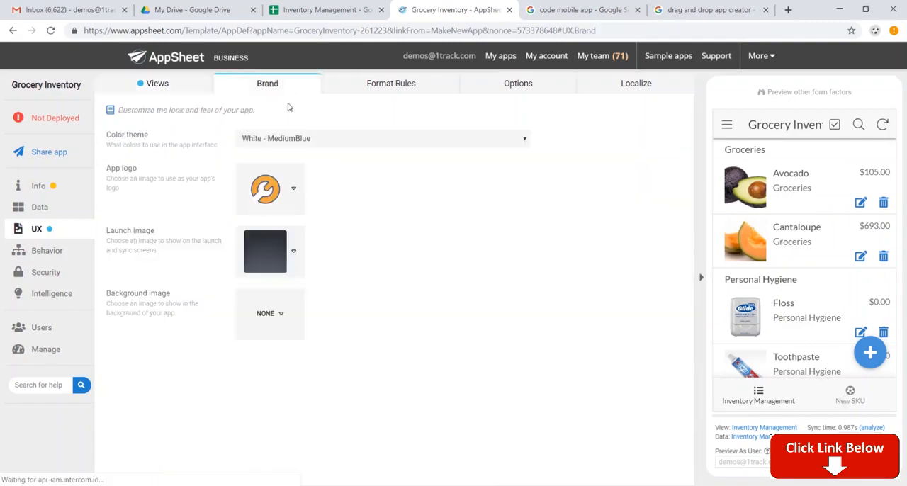
pyautogui.click(406, 89)
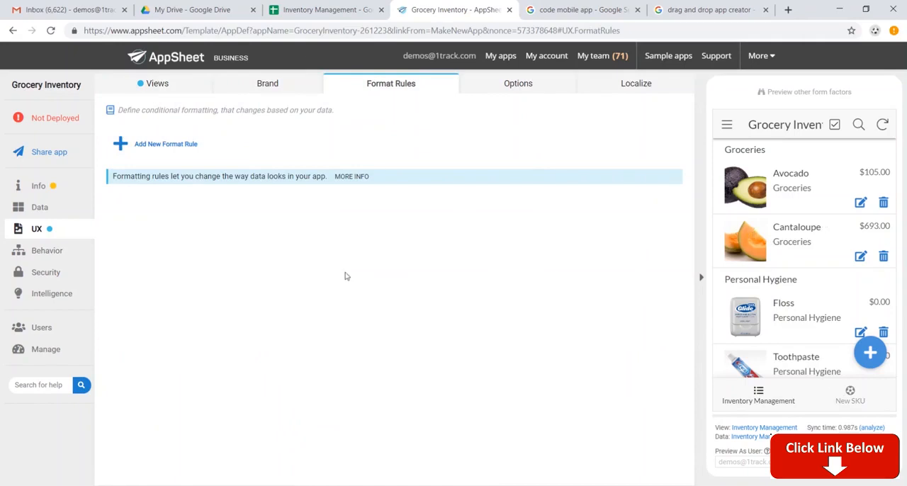
# Step: Add a new action for the Inventory Management table and name it Add Order Quantity
pyautogui.click(57, 248)
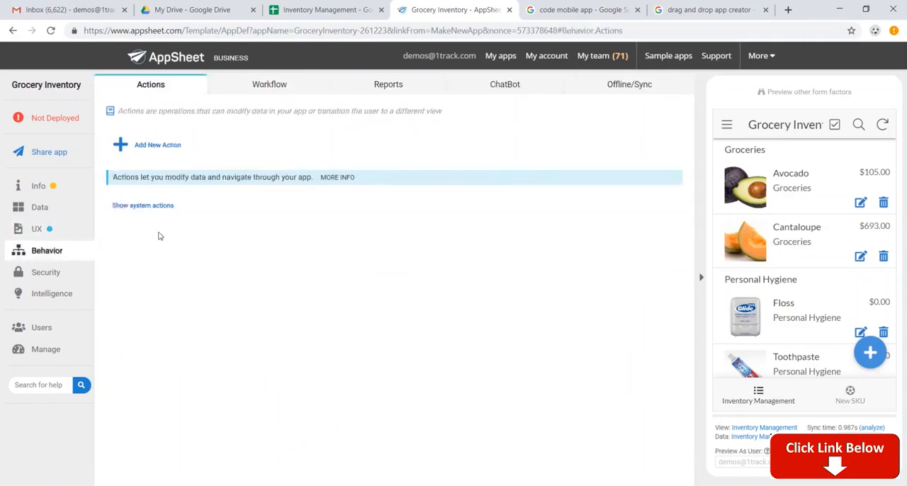
pyautogui.click(163, 147)
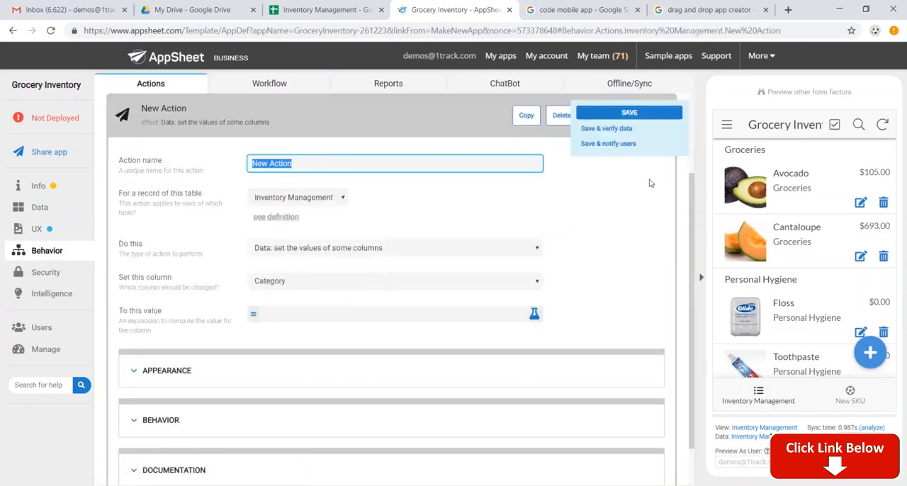
pyautogui.write('Add Order Quantity')
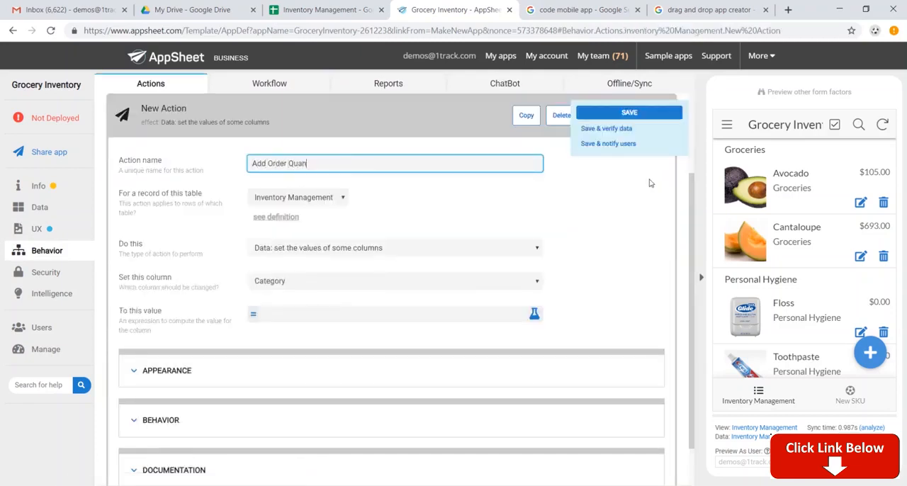
# Step: Make the Add Order Quantity action set the Available column to [Order Quantity]+[Available], and save the app
pyautogui.click(409, 281)
pyautogui.click(383, 313)
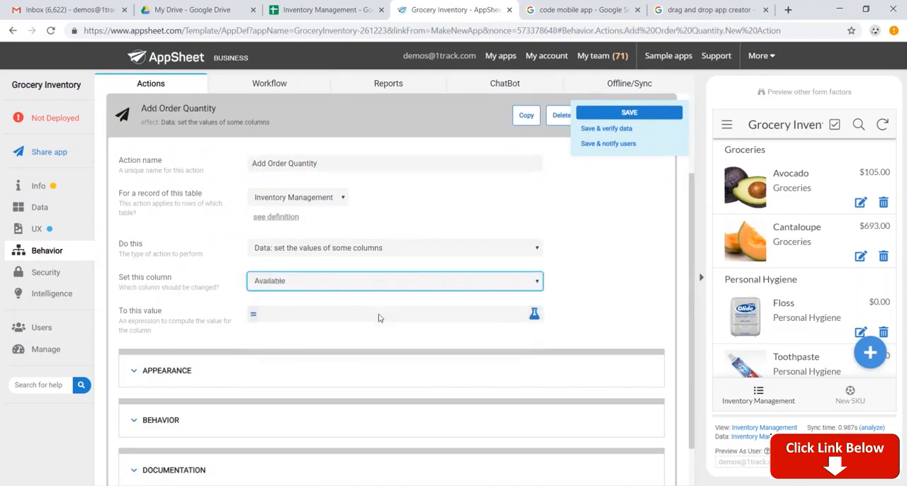
pyautogui.click(308, 317)
pyautogui.click(406, 145)
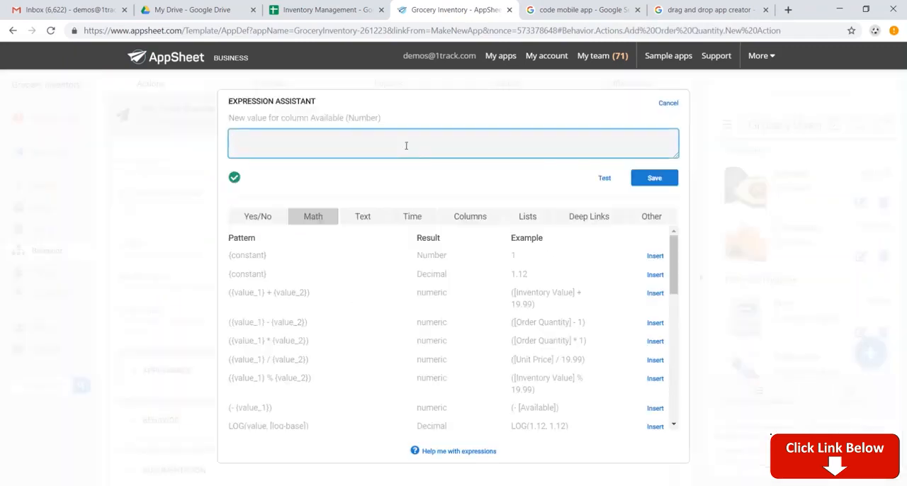
pyautogui.write('[Order Quantity]+[Available')
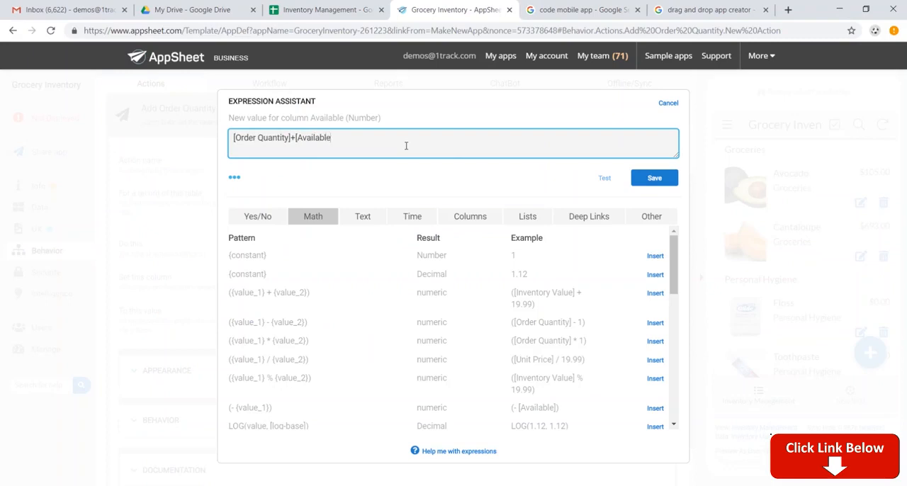
pyautogui.write(']')
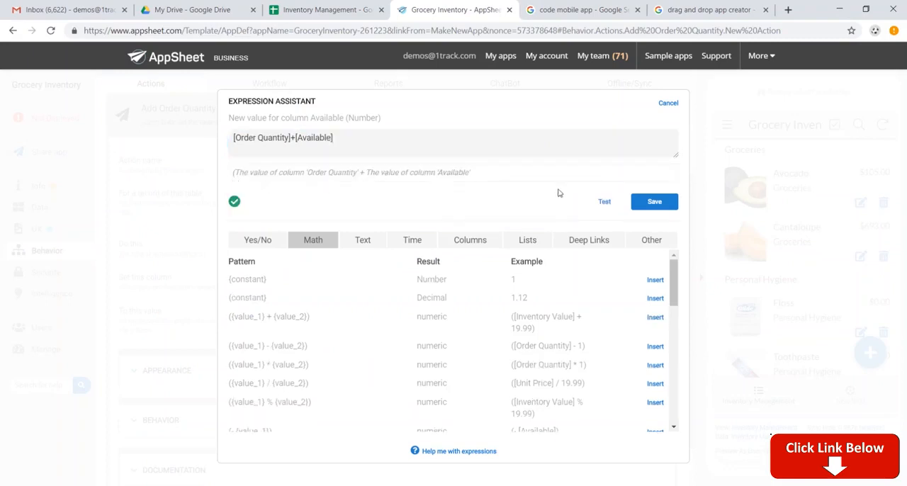
pyautogui.click(654, 201)
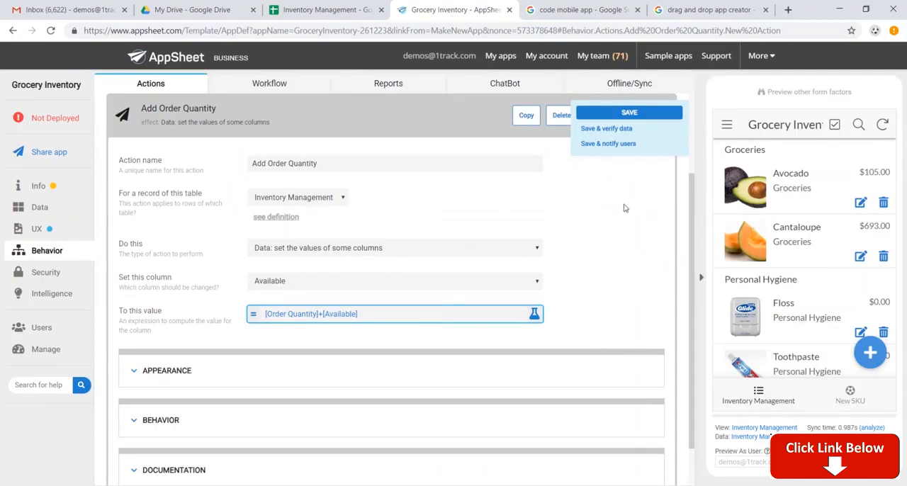
pyautogui.click(624, 114)
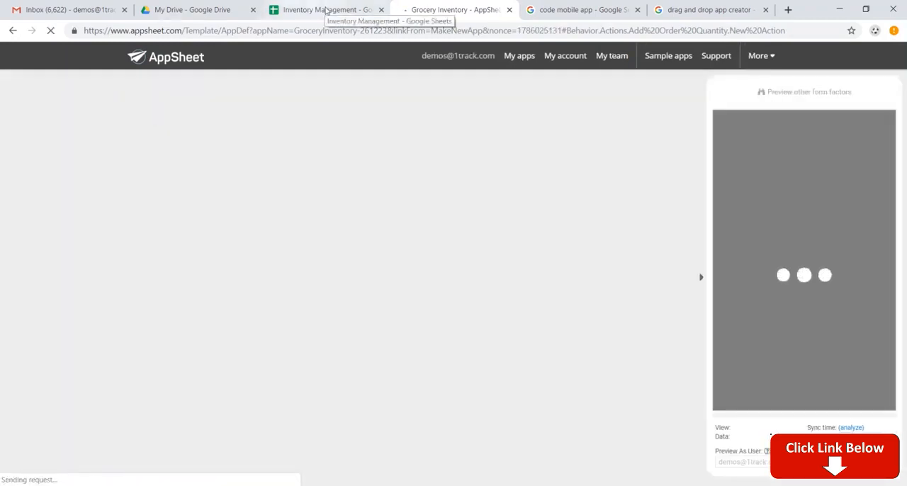
# Step: Switch to the Inventory Management spreadsheet in Google Sheets and examine the Available quantity for Avocado
pyautogui.click(322, 11)
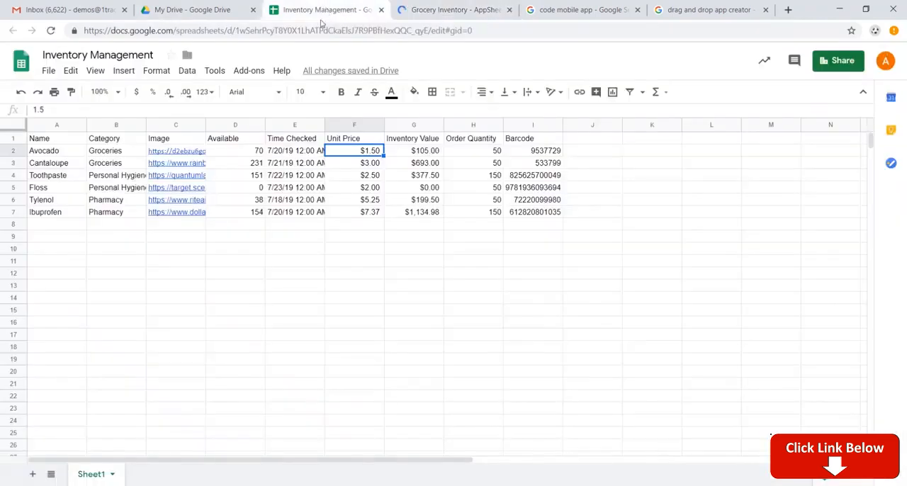
pyautogui.click(254, 154)
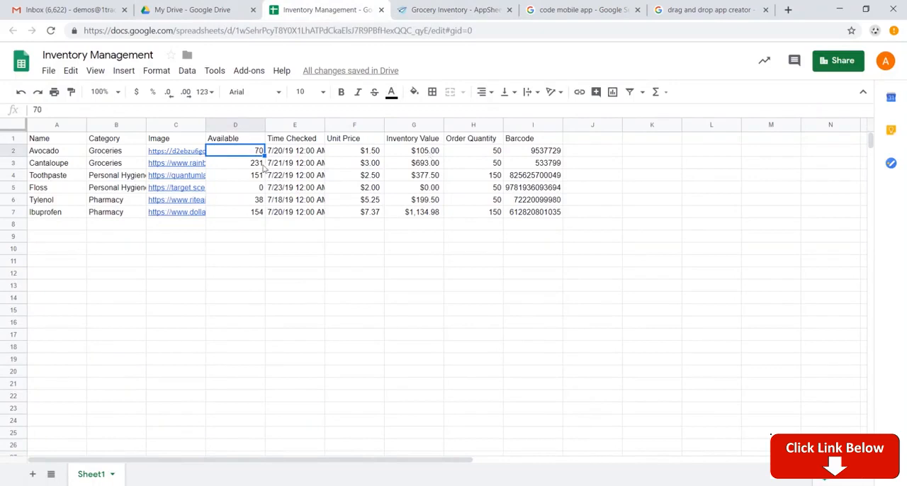
# Step: Switch to AppSheet, run Add Order Quantity on Avocado in the app preview, and check its Available quantity in the Google Sheets spreadsheet
pyautogui.click(453, 10)
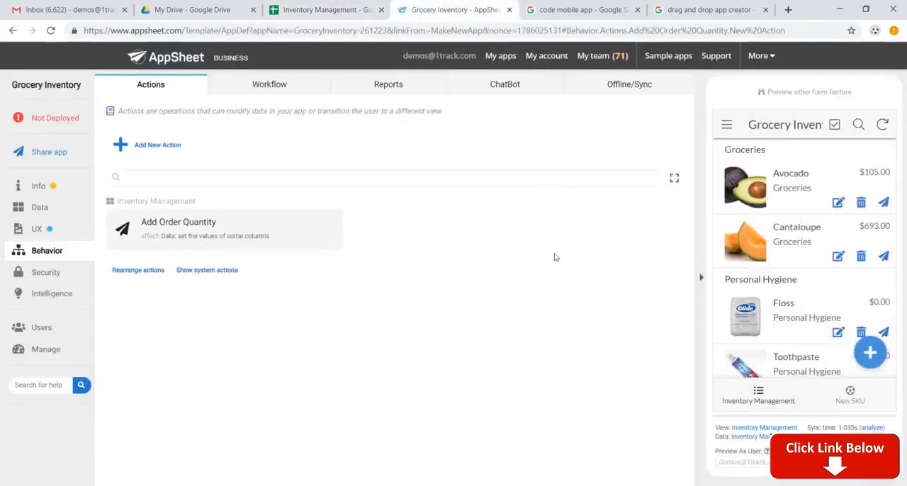
pyautogui.click(775, 195)
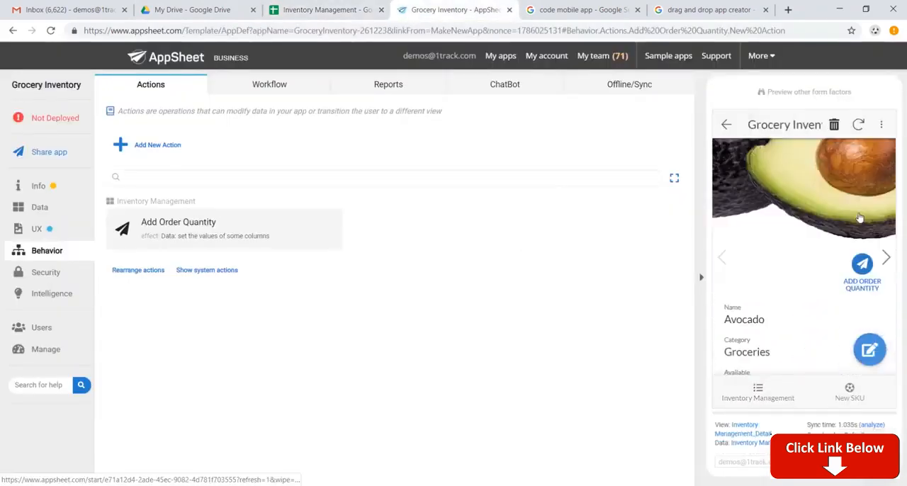
pyautogui.scroll(-1, 860, 218)
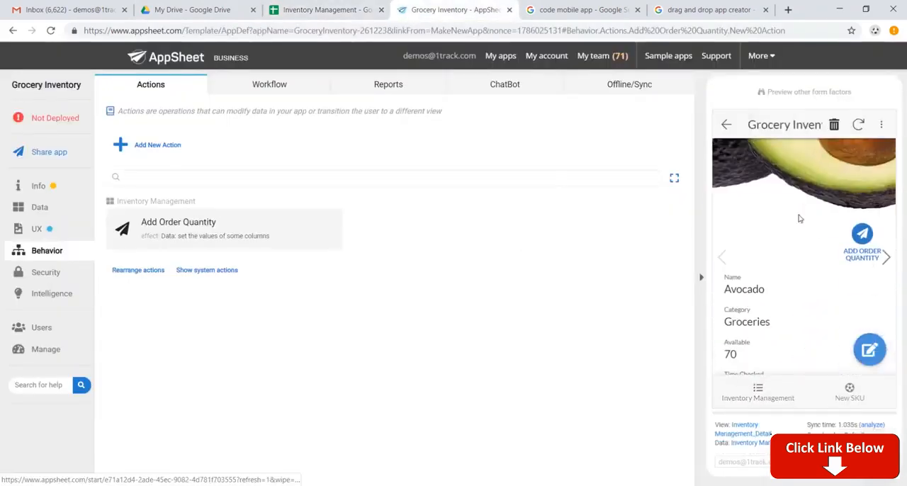
pyautogui.click(863, 236)
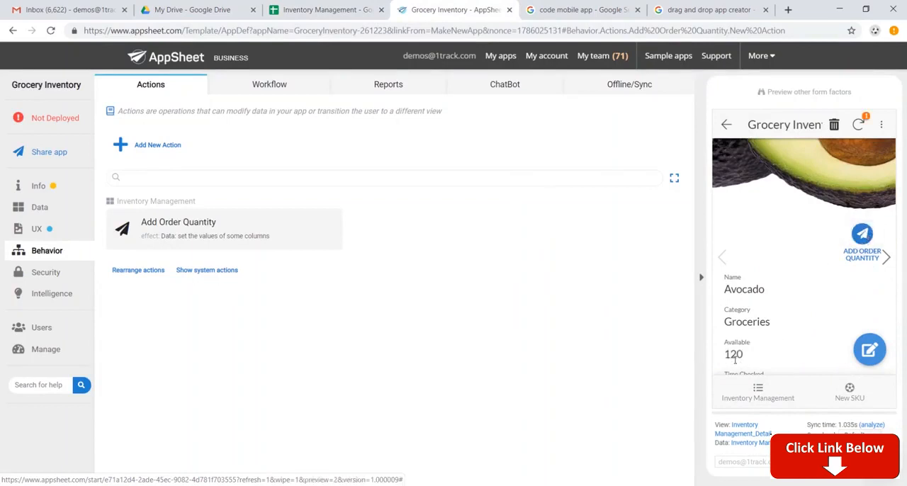
pyautogui.click(322, 10)
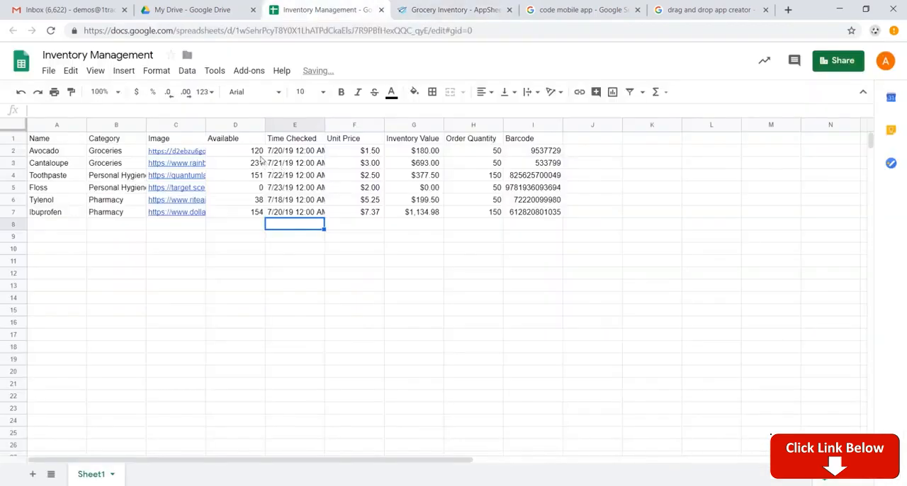
pyautogui.click(259, 152)
# Step: Return to AppSheet and add a new workflow rule named Low Inventory Warning
pyautogui.click(442, 9)
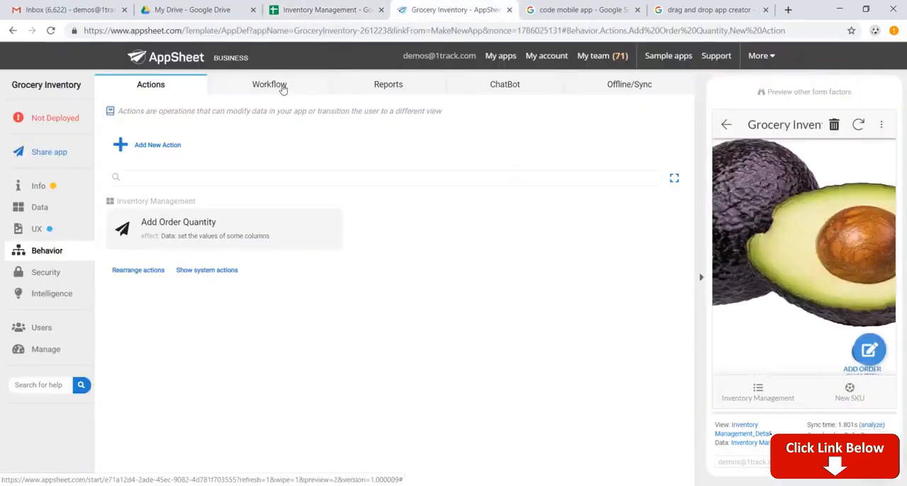
pyautogui.click(269, 84)
pyautogui.click(162, 147)
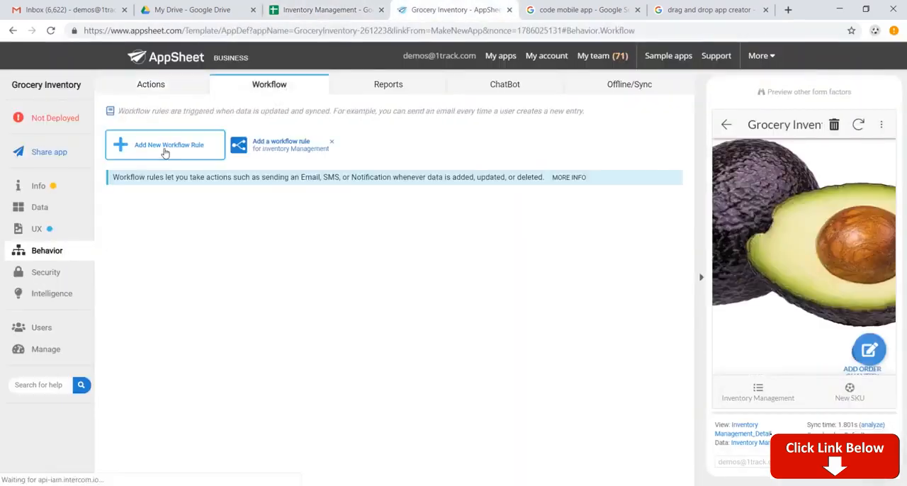
pyautogui.click(338, 241)
pyautogui.hotkey('ctrl', 'a')
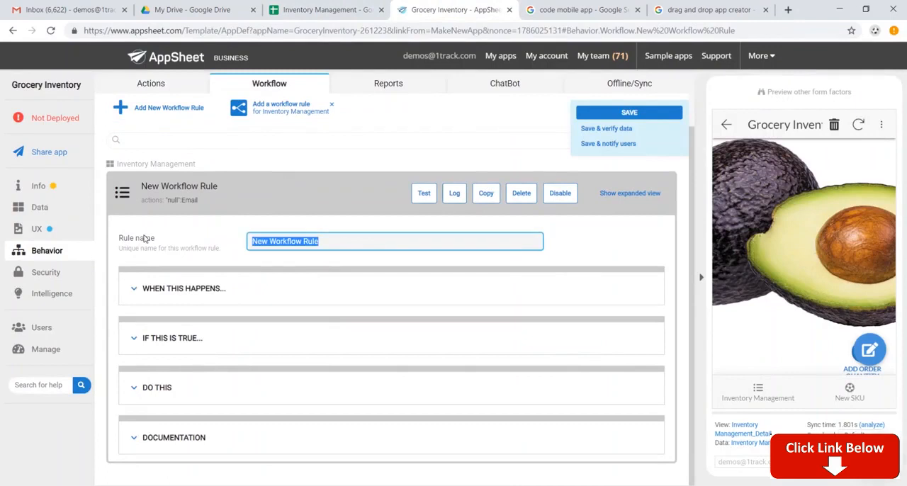
pyautogui.write('Low Inventory Warning')
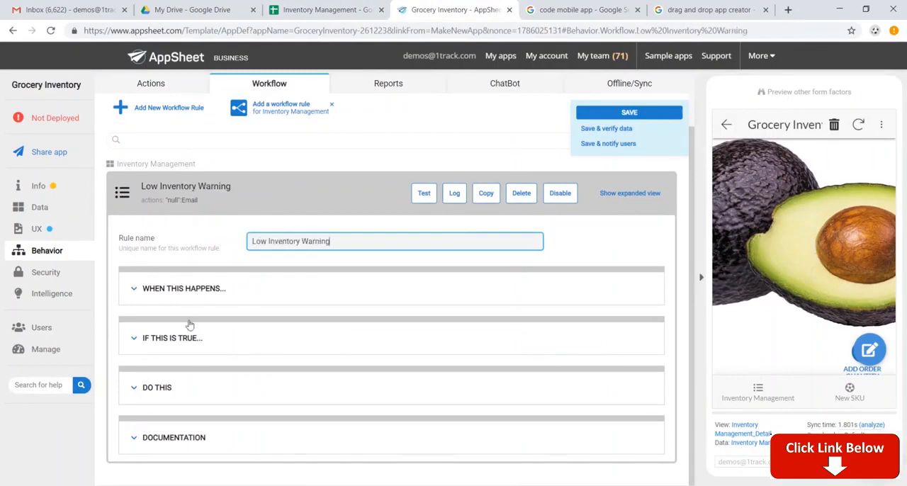
# Step: Set the Low Inventory Warning rule's condition to [Order Quantity]<25
pyautogui.click(193, 288)
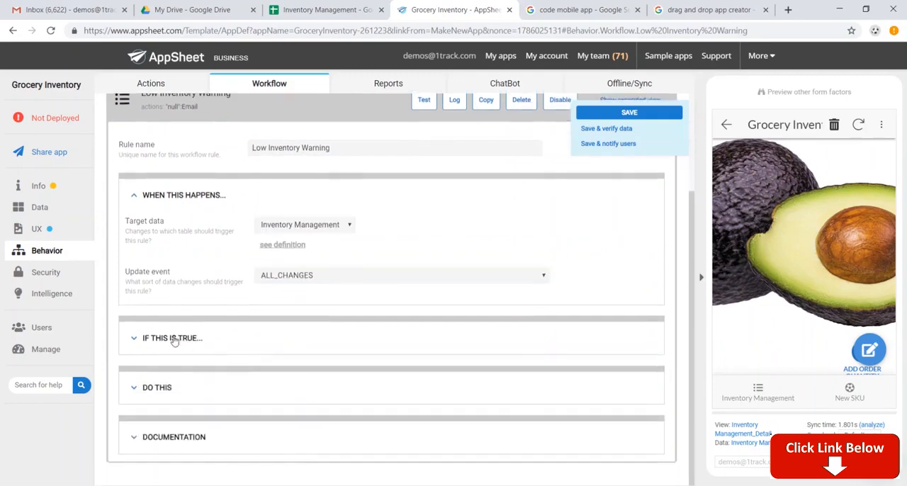
pyautogui.click(178, 339)
pyautogui.click(290, 374)
pyautogui.click(338, 137)
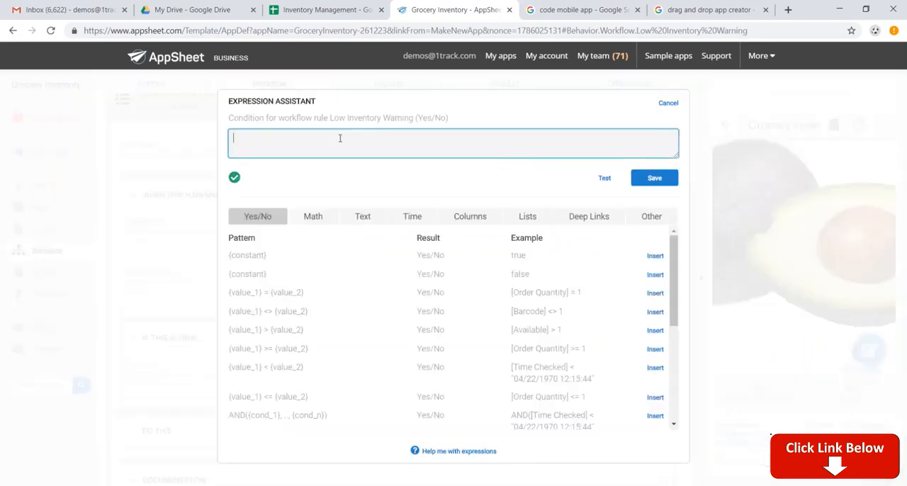
pyautogui.write('[Or')
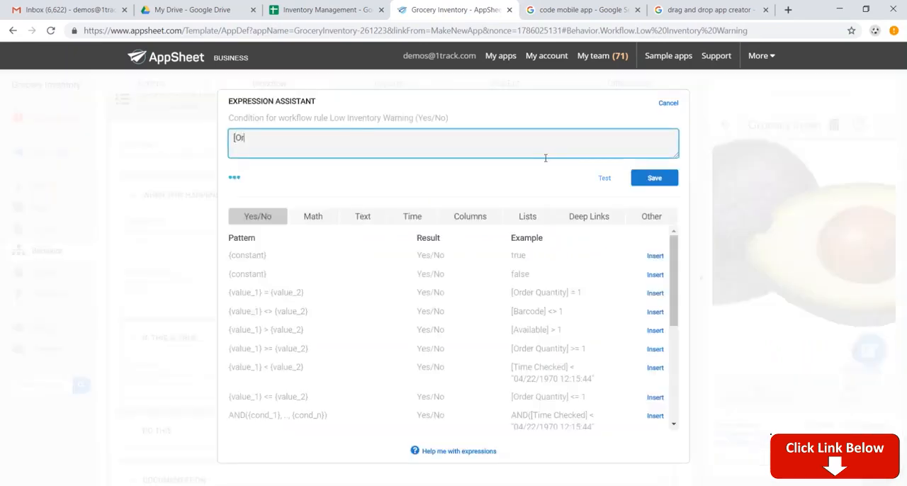
pyautogui.write('der Quantity]<25')
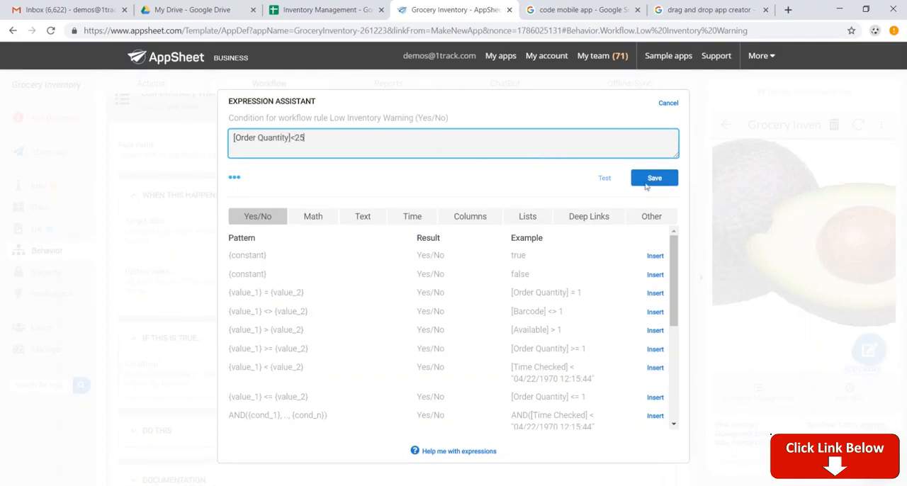
pyautogui.click(646, 181)
# Step: Enter the store manager's email address as the name of the rule's email action, and save the app
pyautogui.scroll(-1, 350, 322)
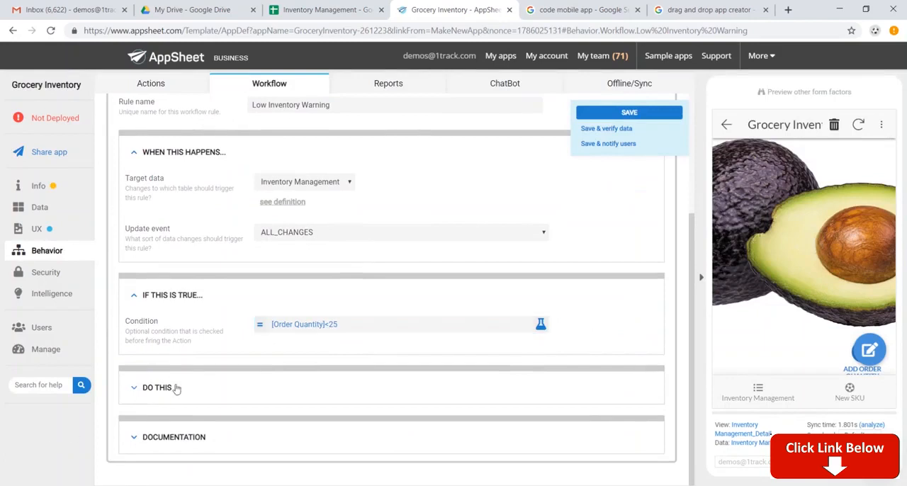
pyautogui.click(176, 388)
pyautogui.scroll(-3, 283, 368)
pyautogui.click(348, 324)
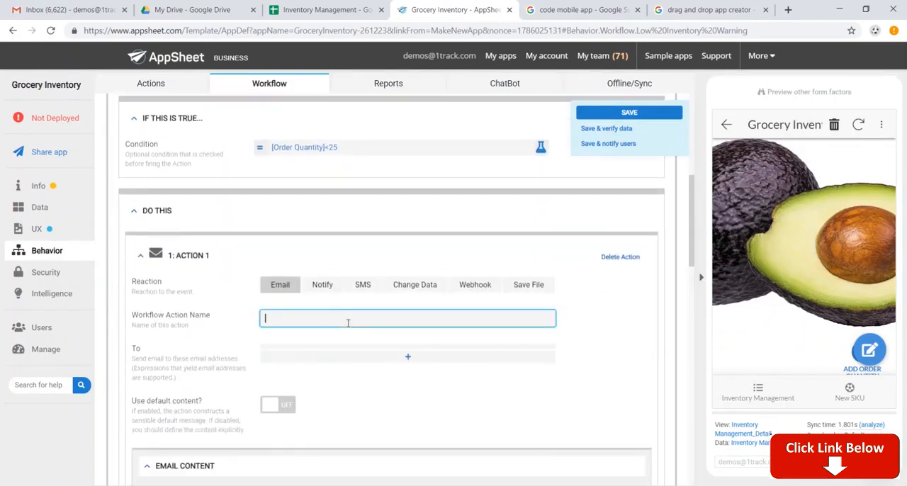
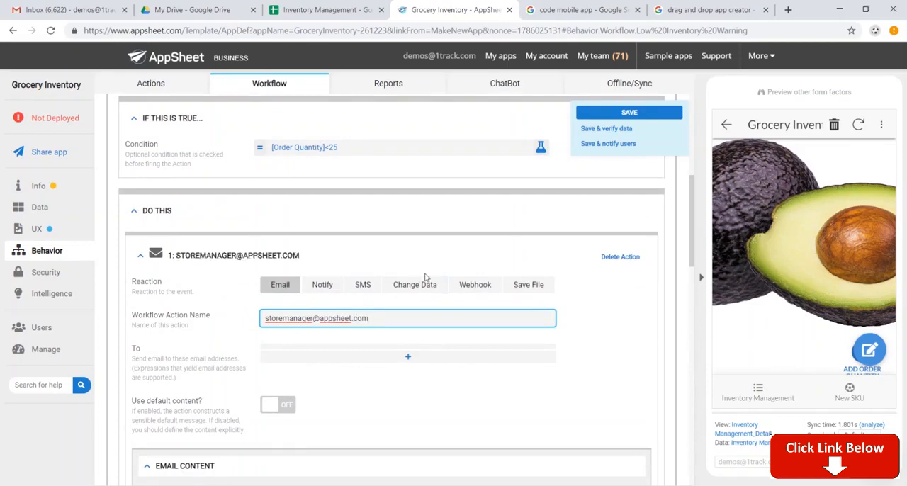
pyautogui.click(611, 114)
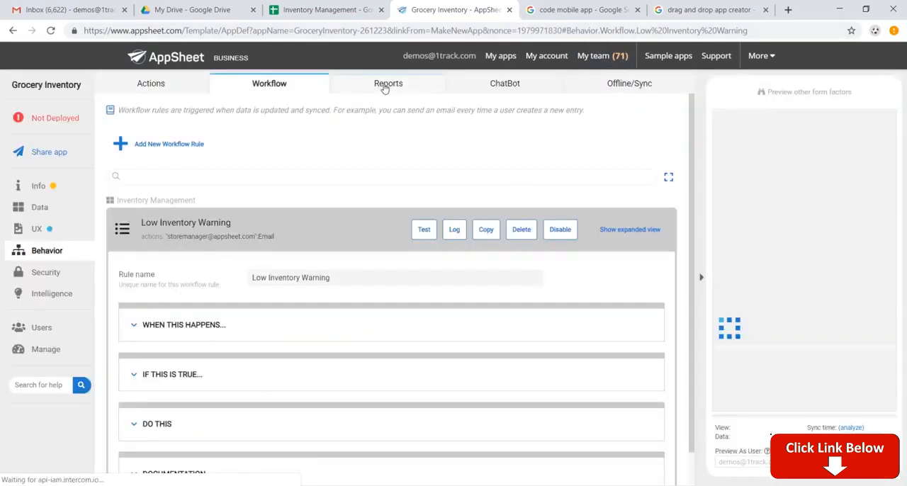
# Step: Add a new report and name it Weekly Report
pyautogui.click(384, 86)
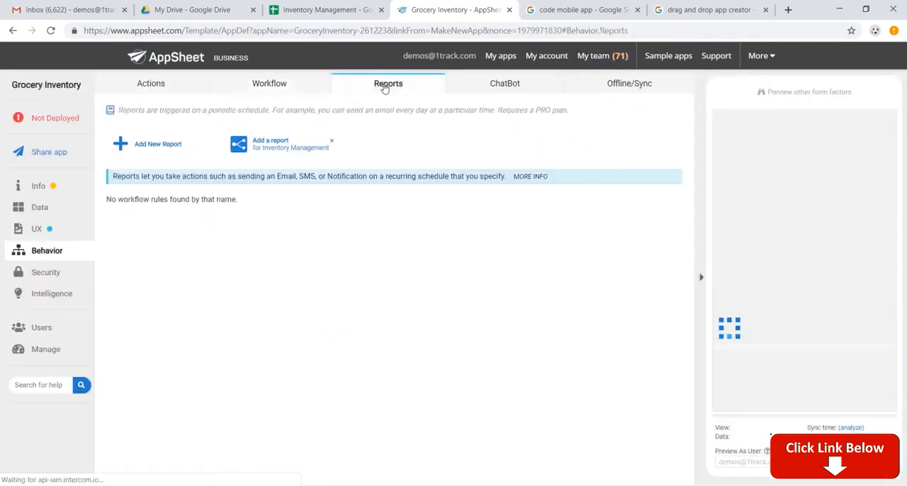
pyautogui.click(155, 144)
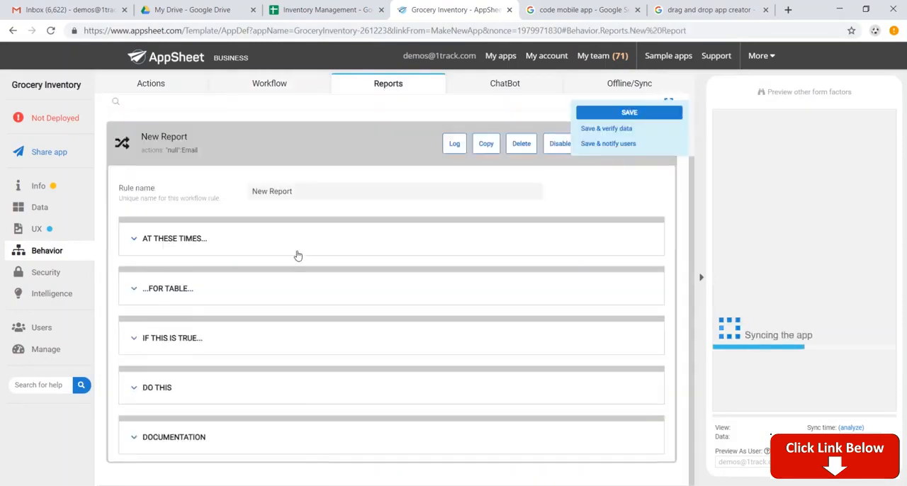
pyautogui.tripleClick(340, 193)
pyautogui.write('Weekly')
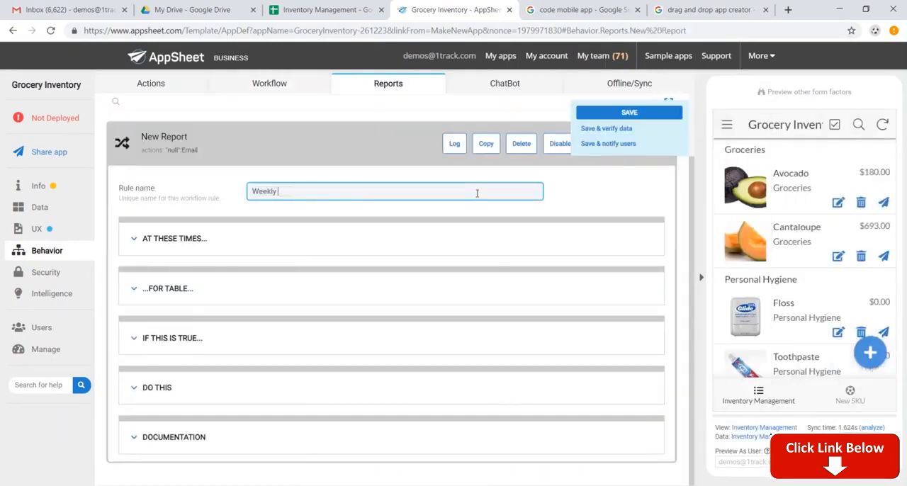
# Step: Set the Weekly Report schedule to Weekly on Monday
pyautogui.click(193, 239)
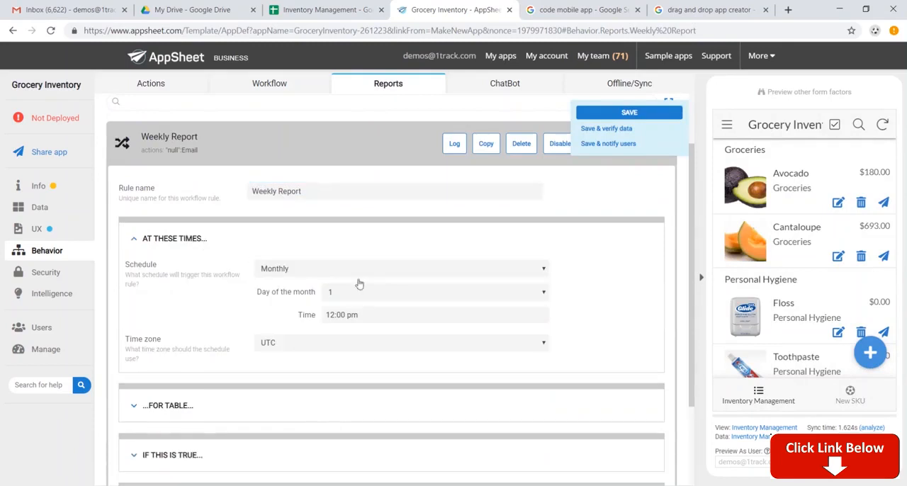
pyautogui.click(376, 274)
pyautogui.click(364, 292)
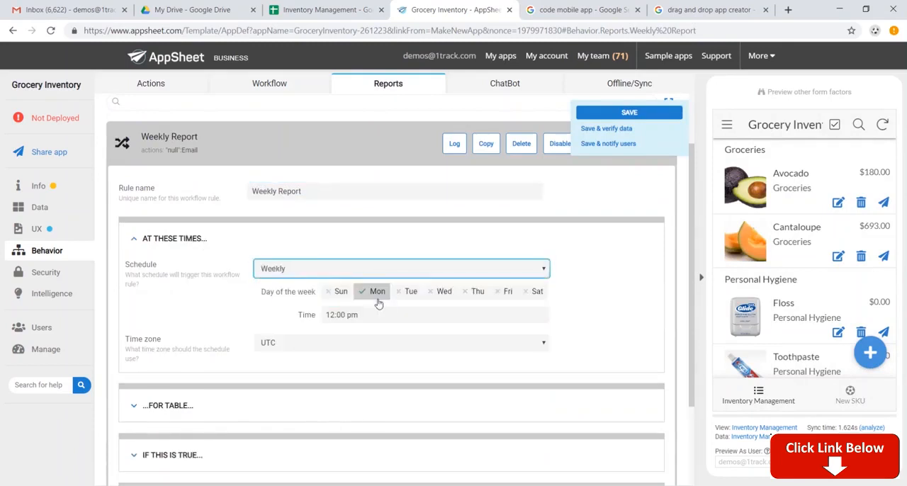
# Step: Check the report's table settings, enter the general manager's email address as the email action's name, and save the app
pyautogui.scroll(-2, 305, 322)
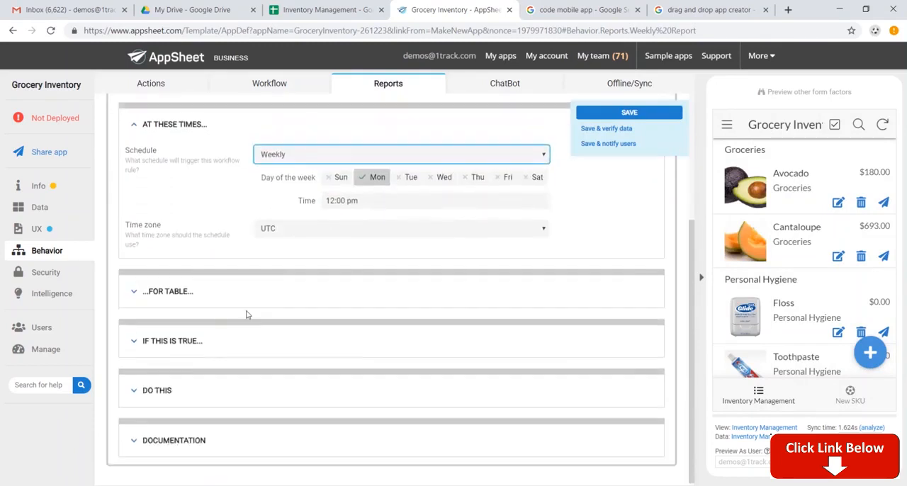
pyautogui.click(236, 291)
pyautogui.scroll(-2, 239, 301)
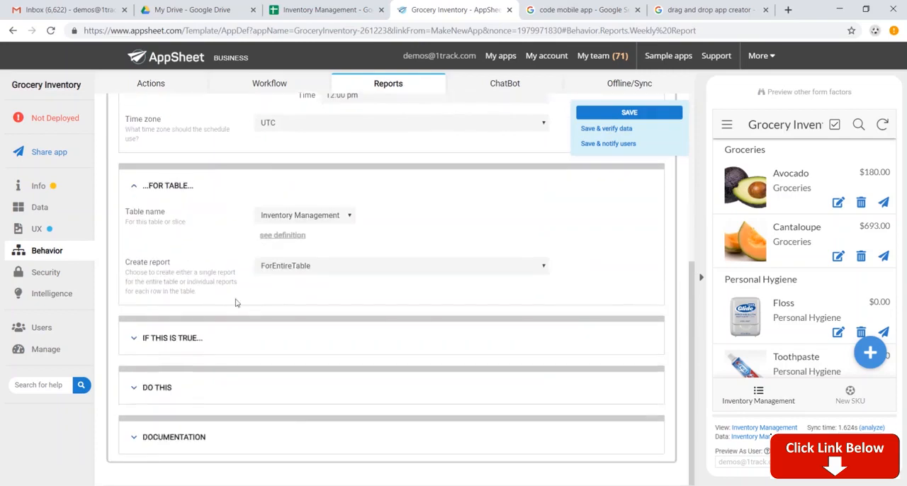
pyautogui.click(168, 389)
pyautogui.scroll(-3, 263, 383)
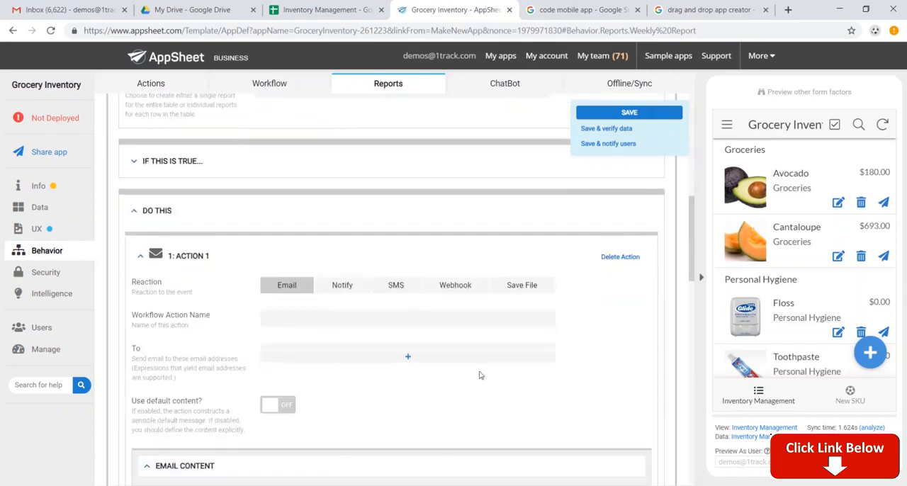
pyautogui.click(421, 321)
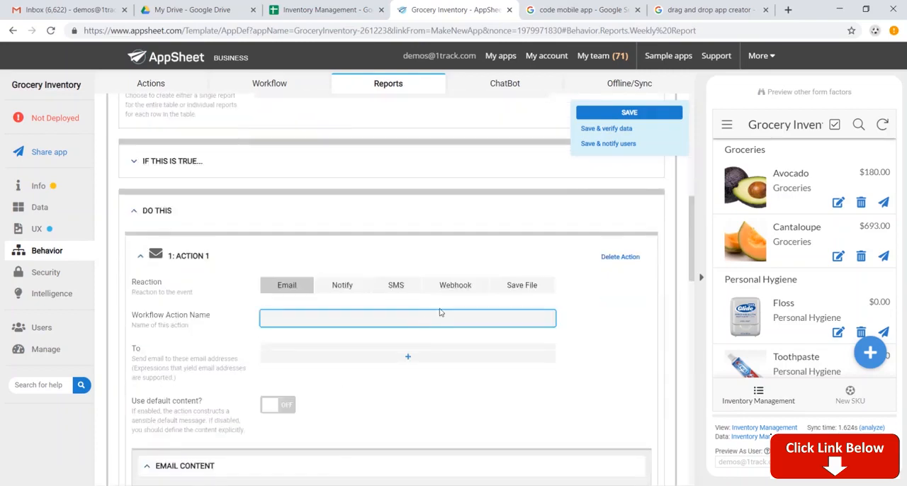
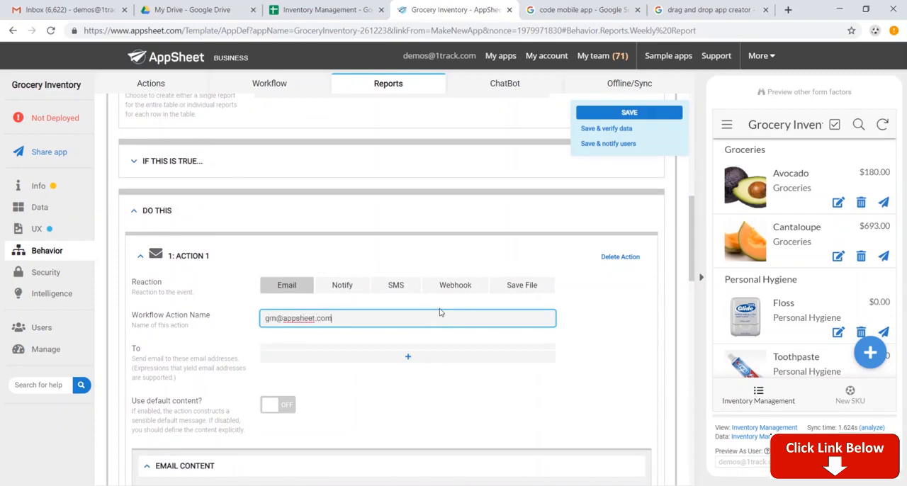
pyautogui.click(630, 112)
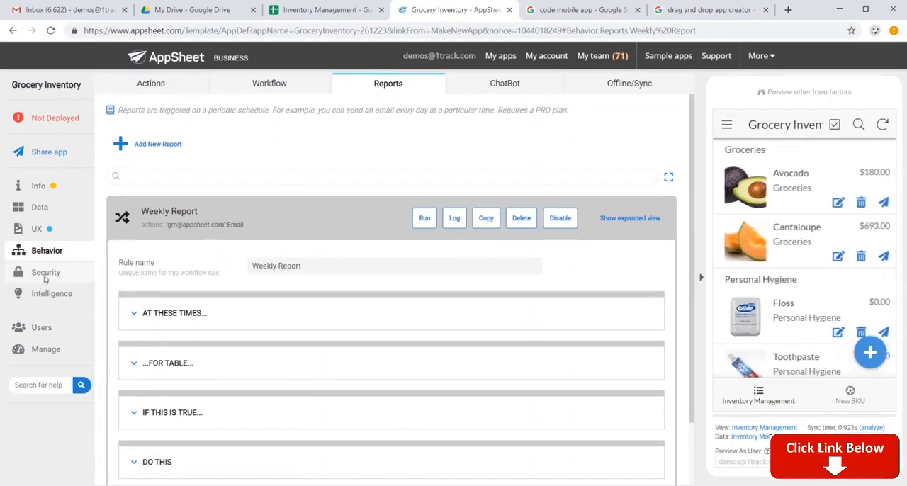
# Step: Review the sign-in security settings and authentication providers, and the predictive model and Smart Assistant settings
pyautogui.click(46, 280)
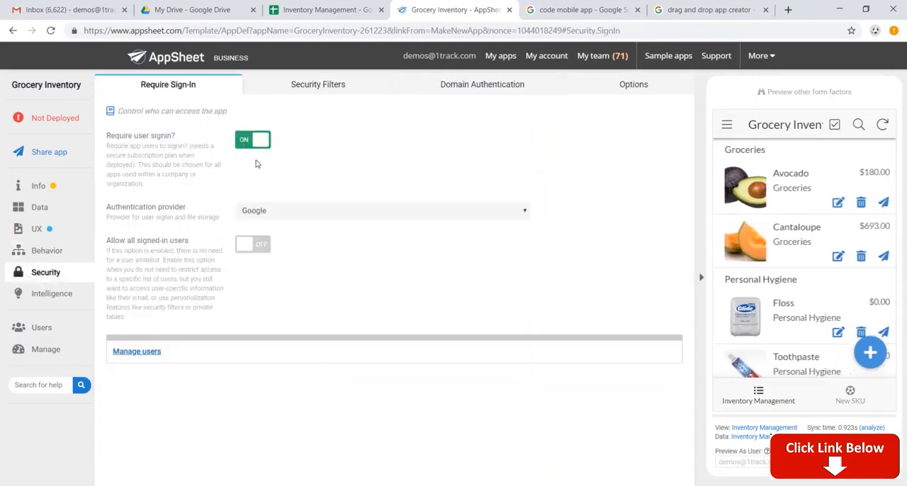
pyautogui.click(277, 213)
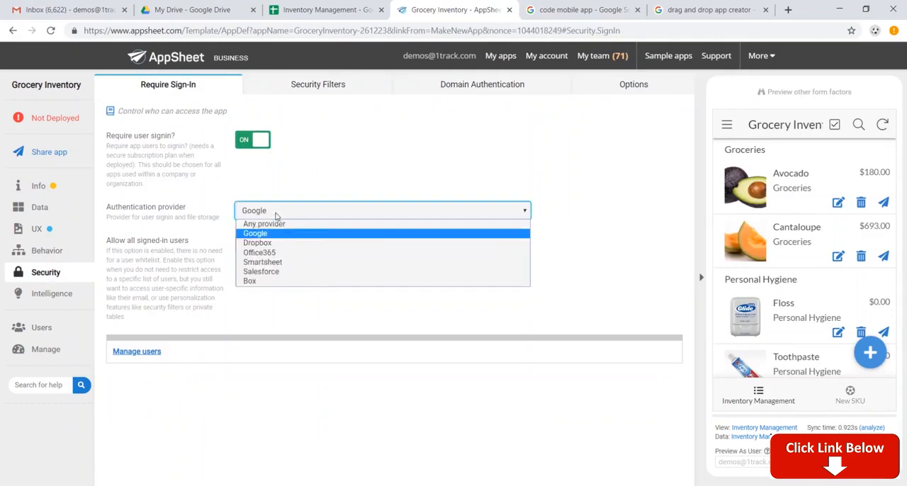
pyautogui.click(277, 216)
pyautogui.click(63, 296)
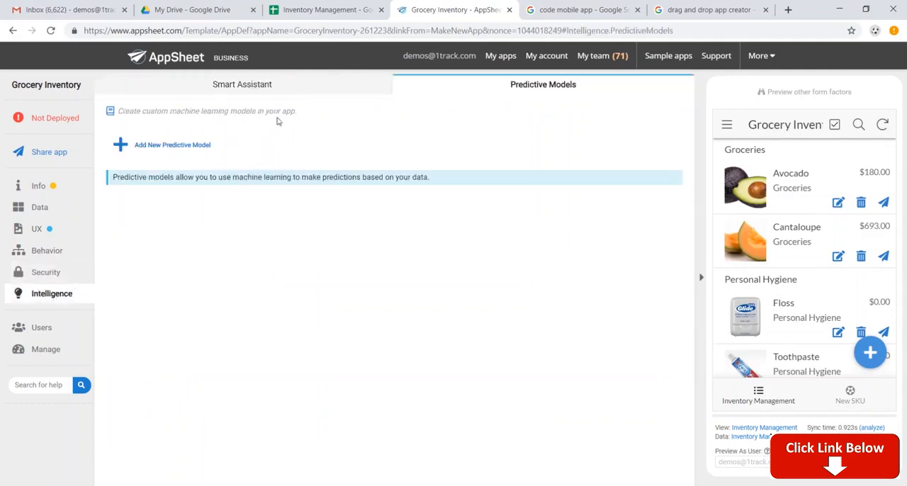
pyautogui.click(287, 91)
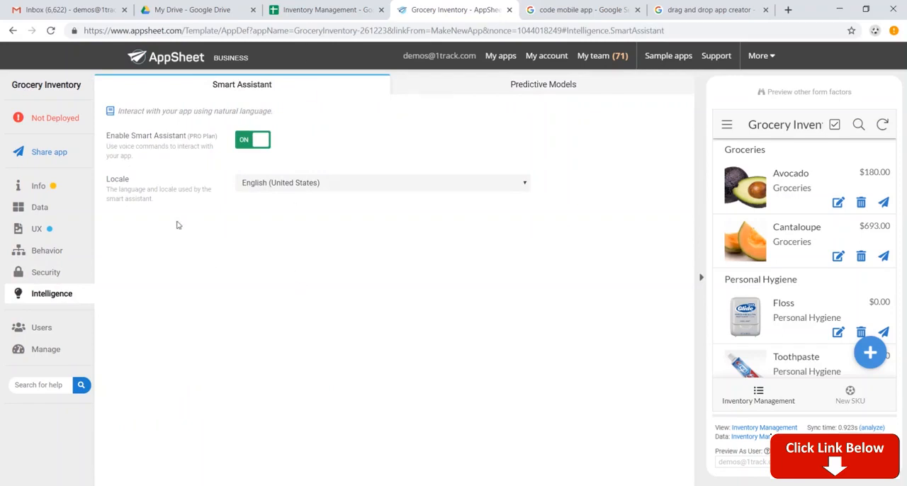
# Step: Open the deployment check and move the Grocery Inventory app to the deployed state
pyautogui.click(67, 124)
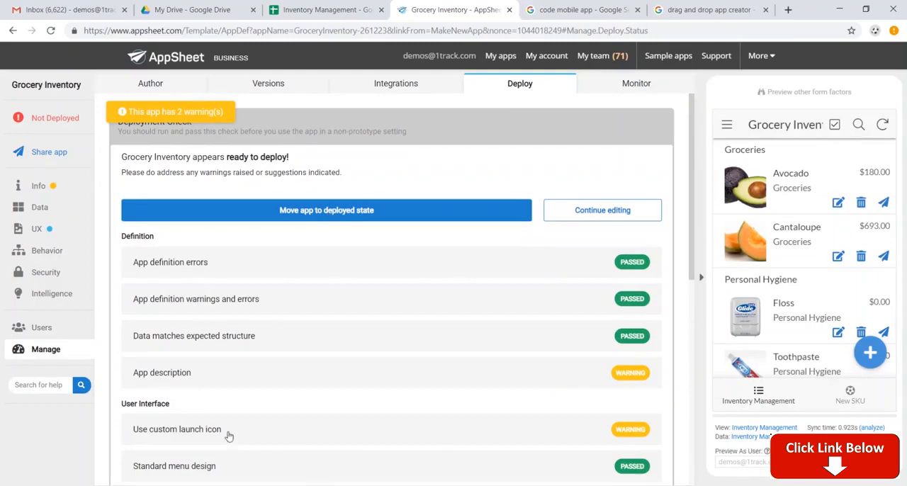
pyautogui.click(270, 211)
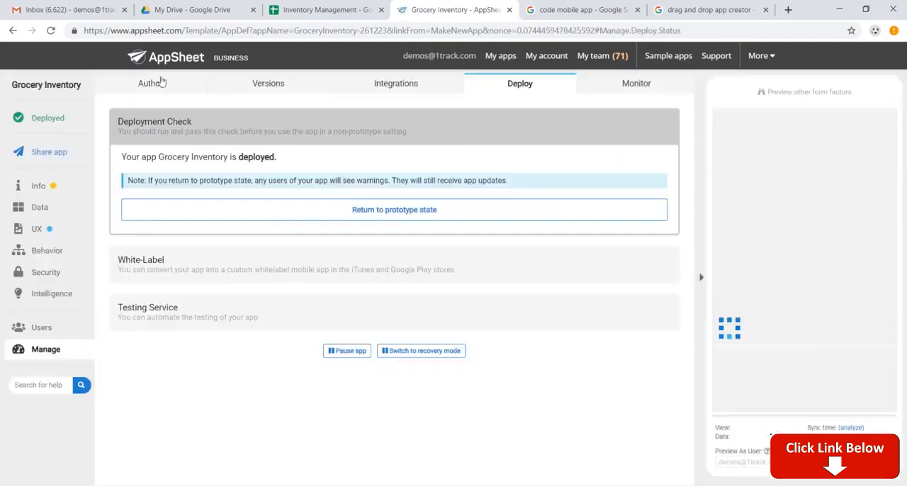
# Step: Switch to Gmail, open the "Here is your app Grocery Inventory" email, follow its install link and run the app in the browser
pyautogui.click(65, 11)
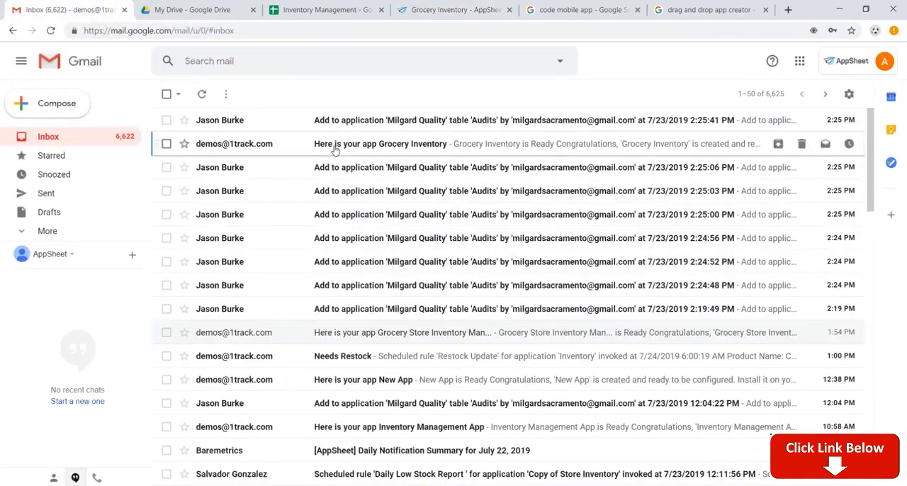
pyautogui.click(334, 148)
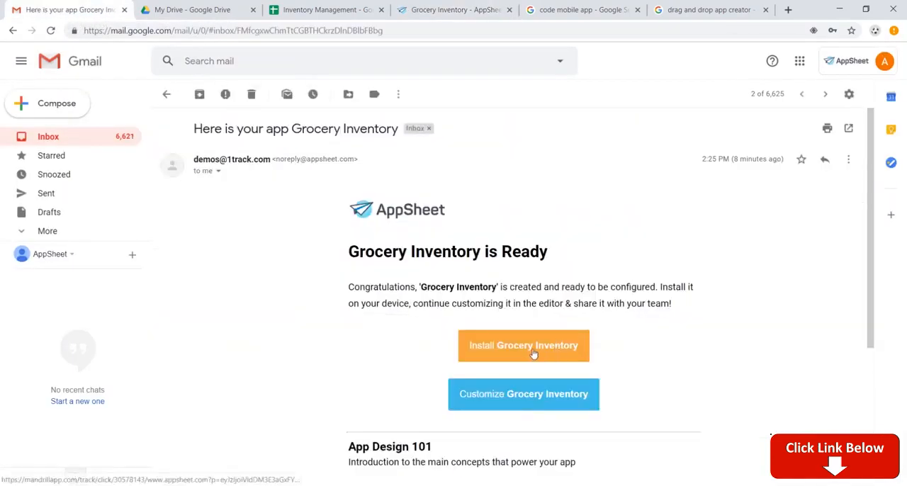
pyautogui.click(533, 352)
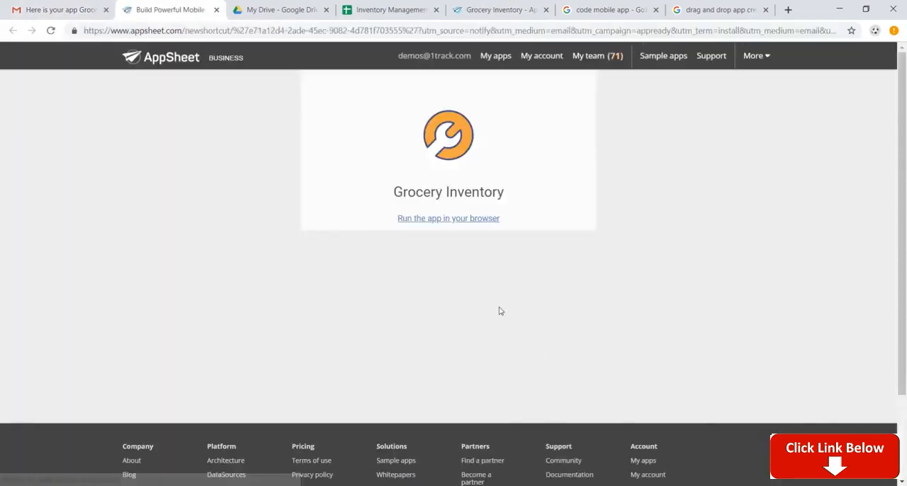
pyautogui.click(475, 221)
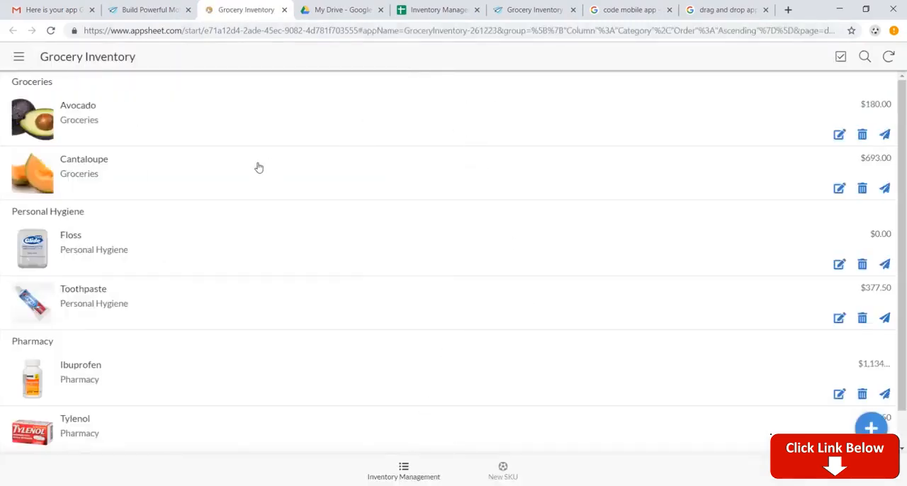
# Step: Look through the running app's inventory list and its New SKU form, leaving the form without saving an entry
pyautogui.scroll(-1, 448, 224)
pyautogui.scroll(1, 451, 231)
pyautogui.click(504, 472)
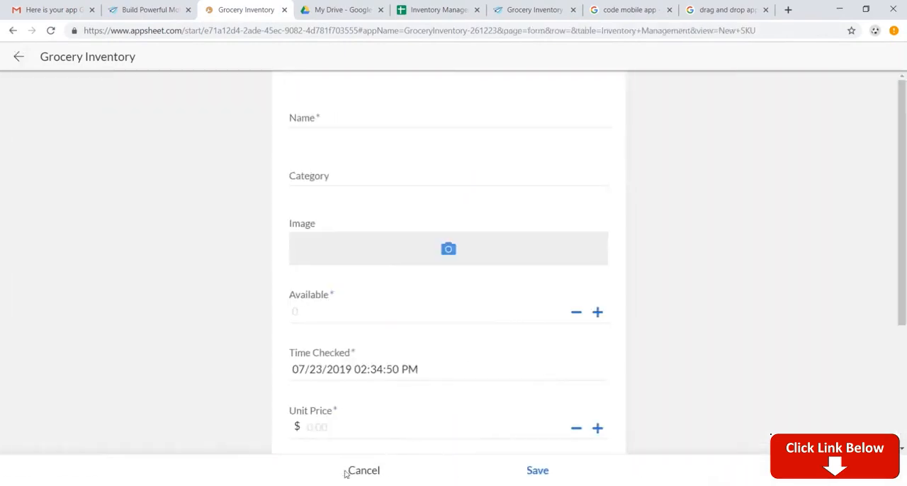
pyautogui.click(364, 471)
# Step: Return to the Grocery Inventory app editor and examine the app-sharing settings, including the user emails field
pyautogui.click(533, 9)
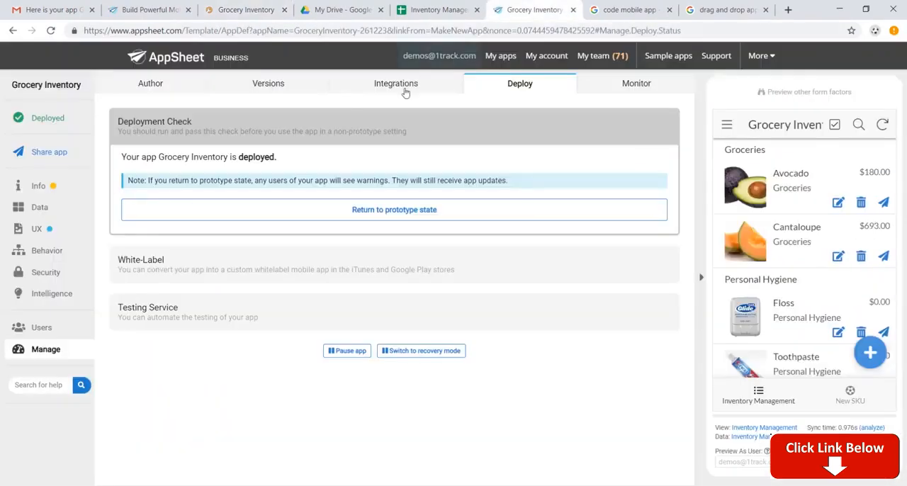
pyautogui.click(58, 151)
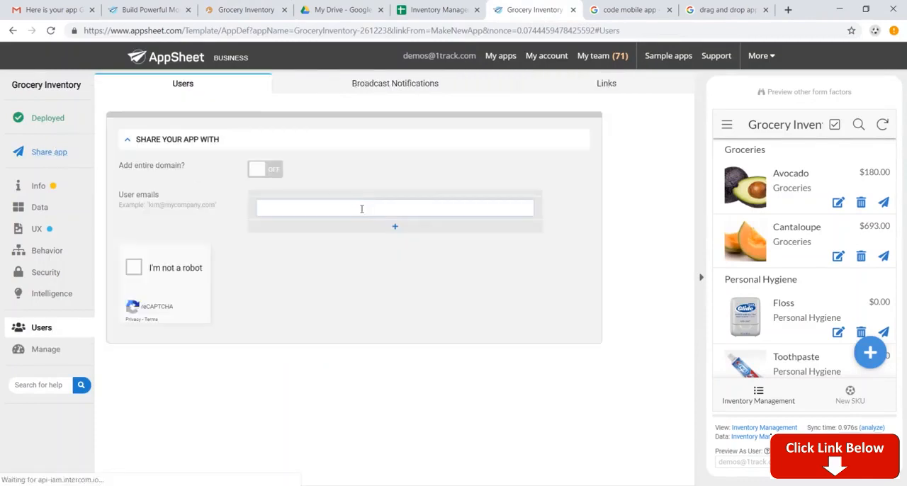
pyautogui.click(361, 209)
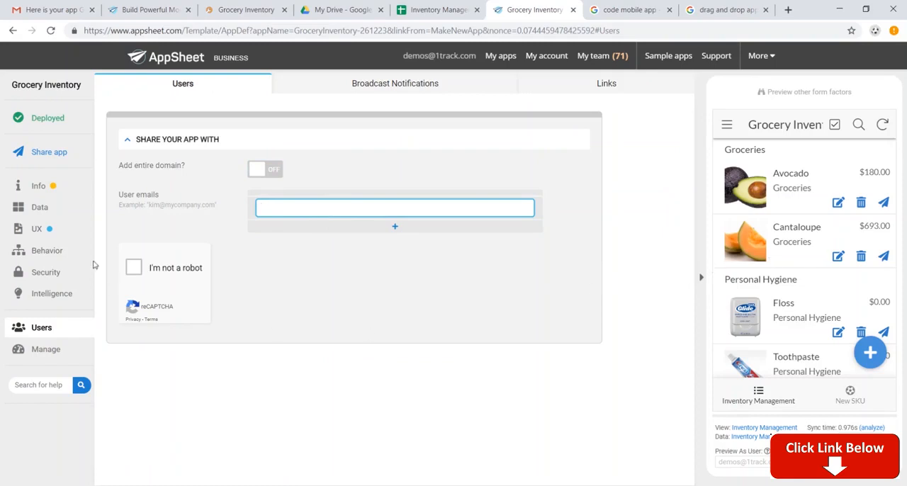
pyautogui.click(56, 239)
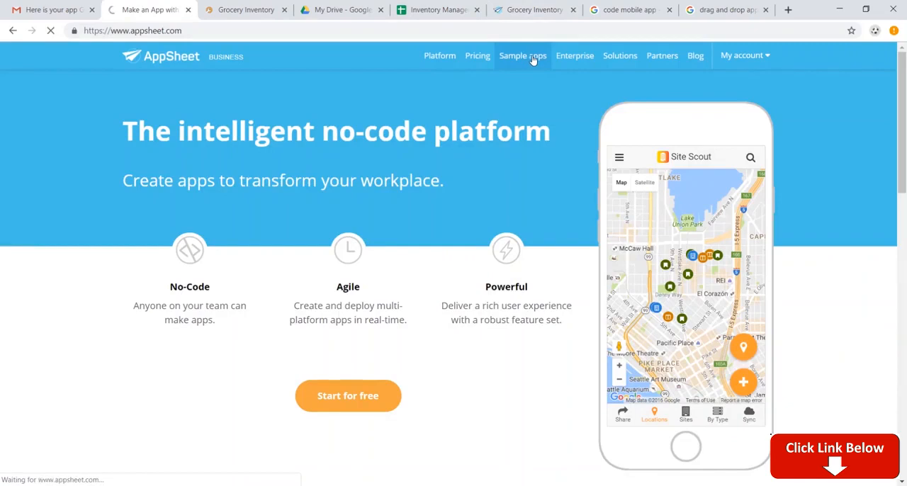
# Step: Open AppSheet's sample apps gallery and check the Industry, Function and Feature filters without applying any
pyautogui.click(533, 59)
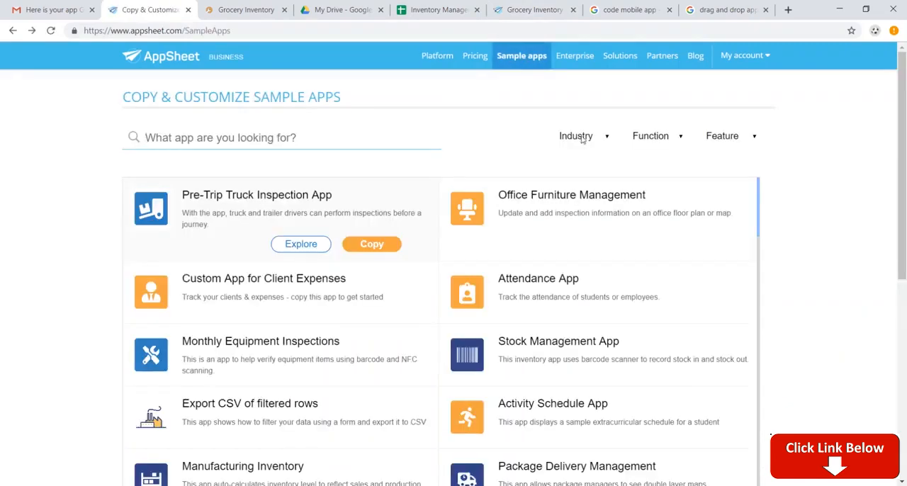
pyautogui.click(583, 139)
pyautogui.click(656, 142)
pyautogui.click(656, 142)
pyautogui.click(733, 139)
pyautogui.click(434, 261)
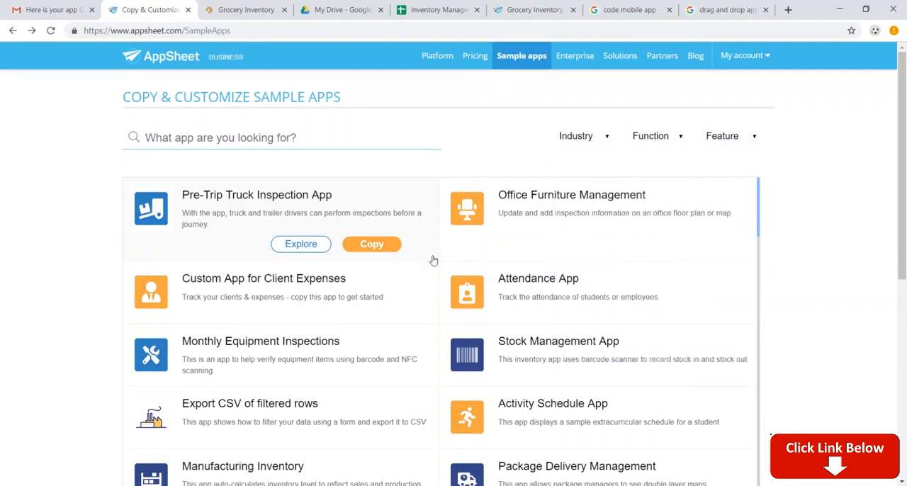